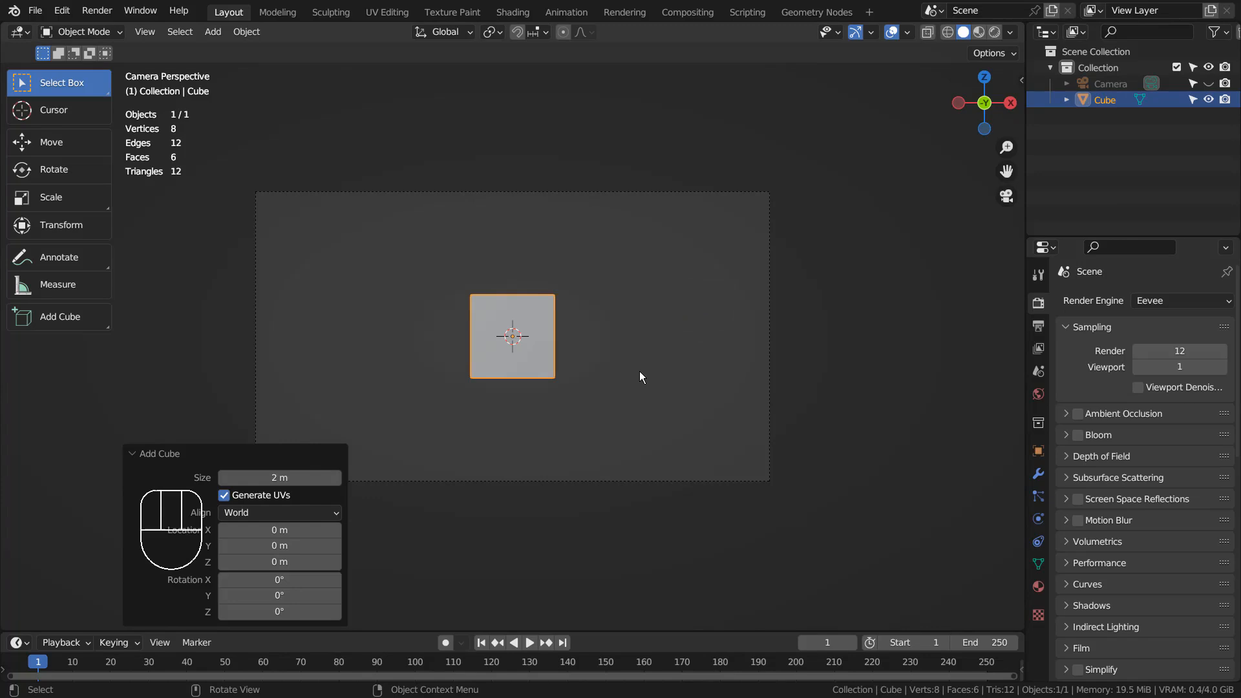
Step: Shrink the cube uniformly and stretch it along X by a factor of about 2 to form the torso block
key("s")
left_click(588, 359)
key("s")
key("x")
left_click(669, 373)
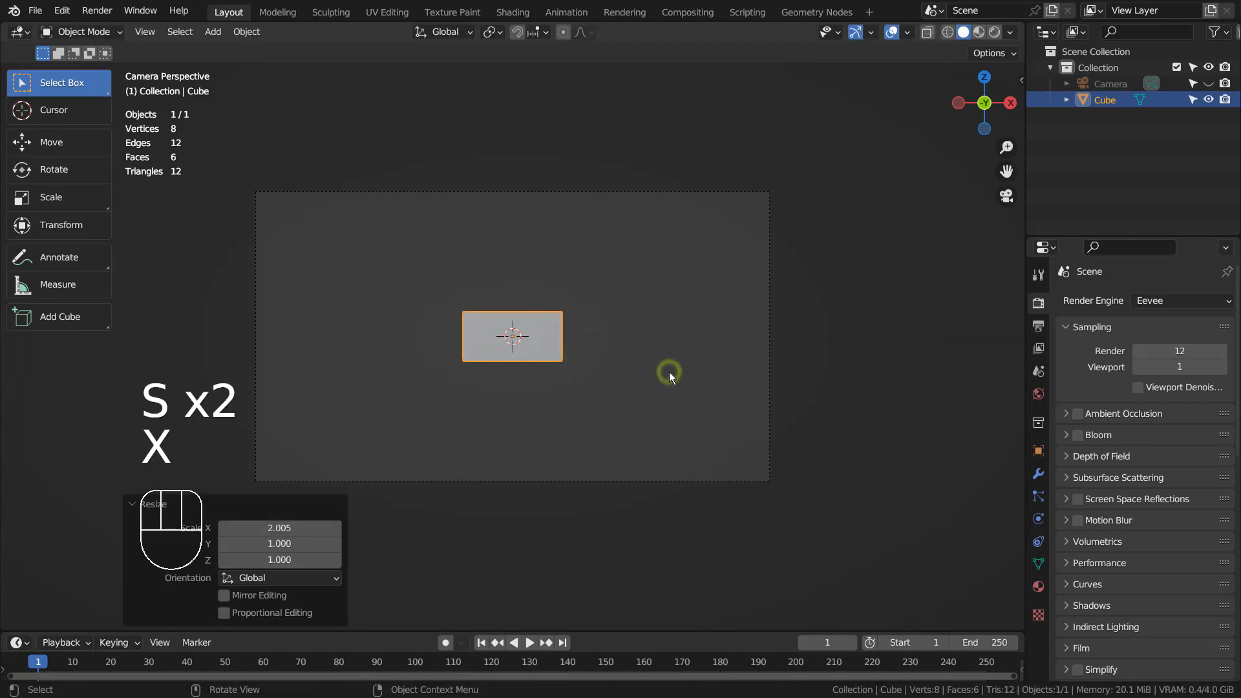
Step: Duplicate the torso block downward, scale the copy to about 0.55, and fit it against the torso's underside as a hip block
key("shift+d")
key("z")
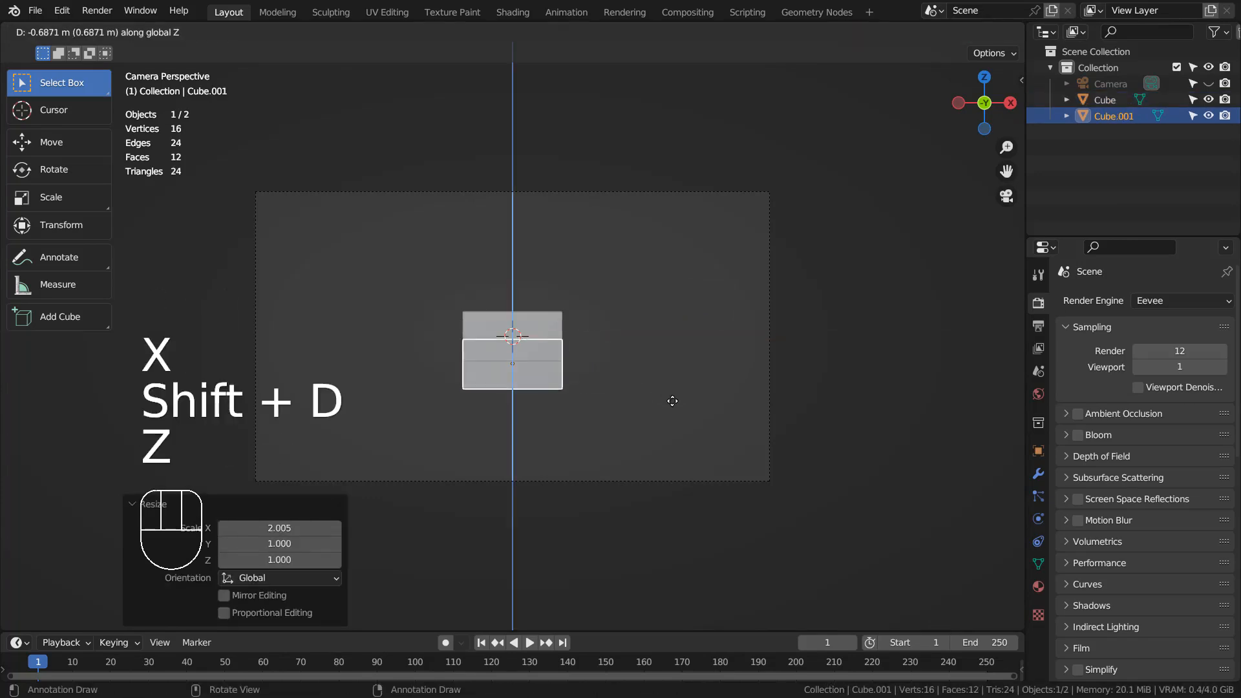
left_click(674, 411)
key("s")
left_click(598, 404)
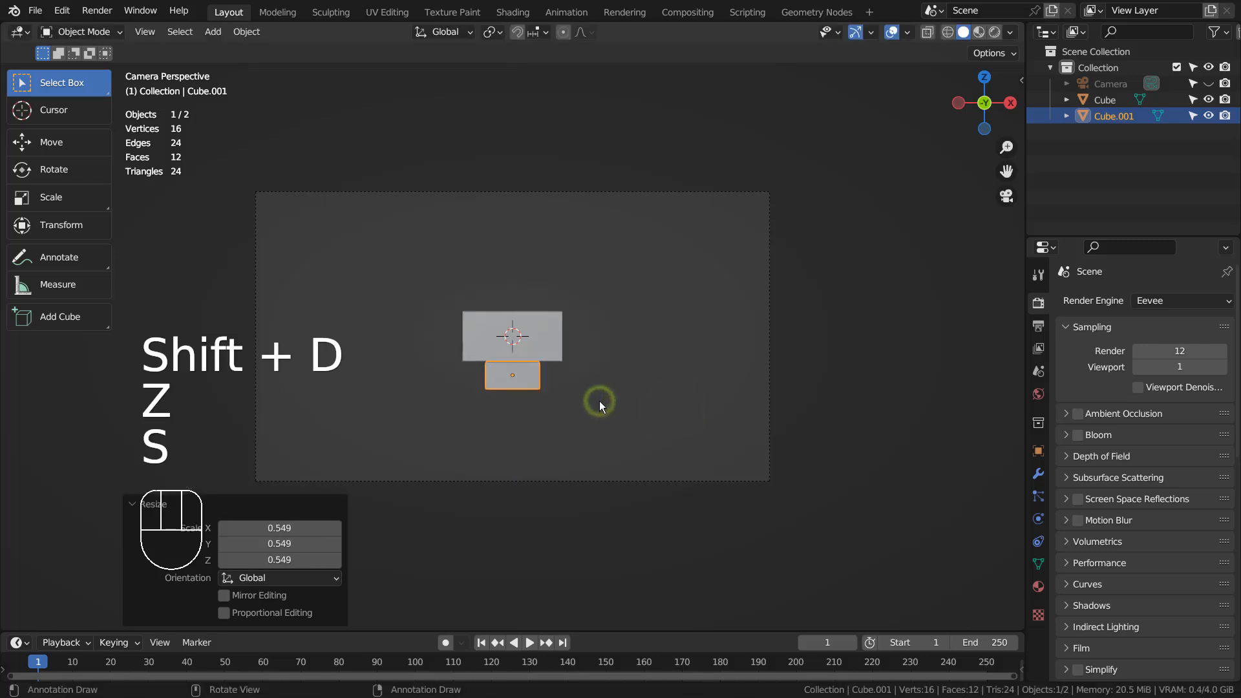
key("g")
left_click(601, 392)
Step: Duplicate the hip block down toward its +X side and rotate the copy 90° to stand upright
key("shift+d")
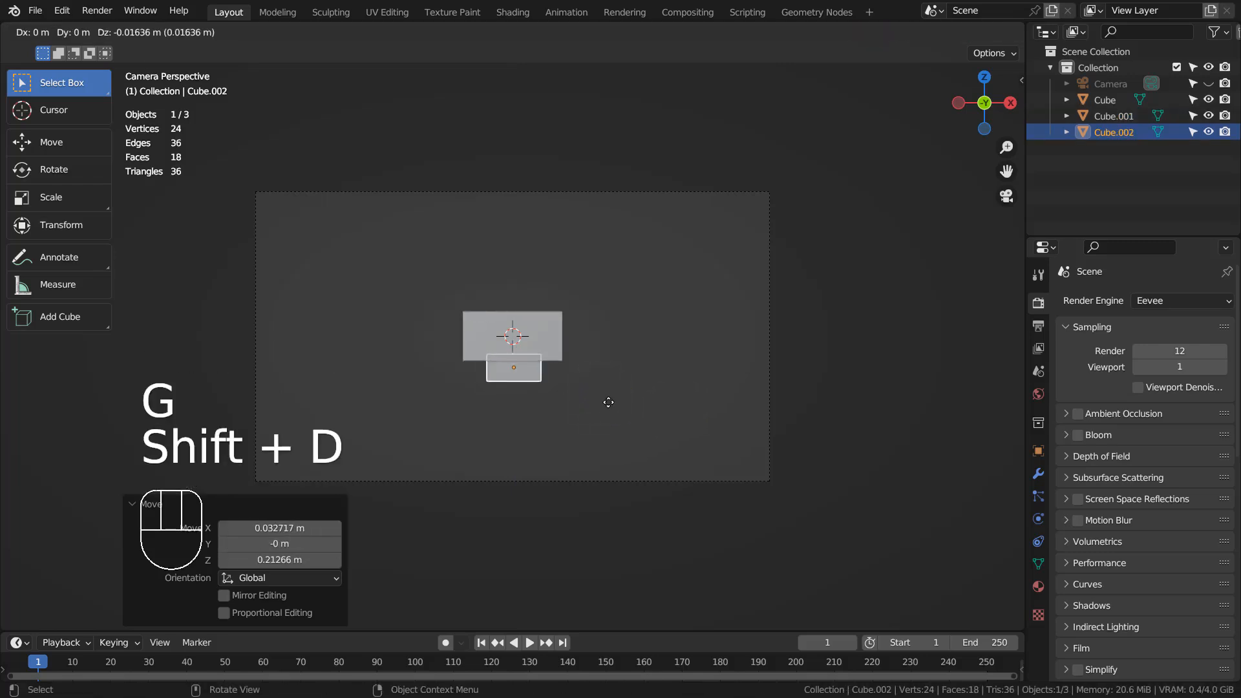
left_click(620, 416)
key("r")
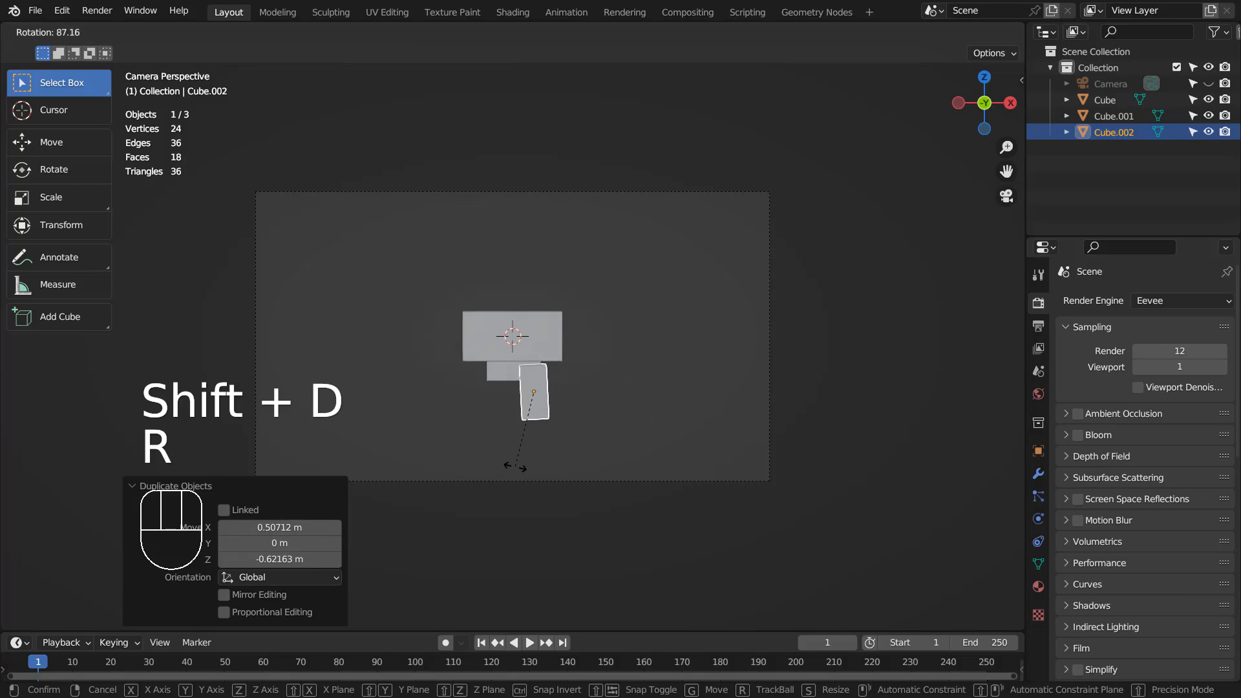
key("ctrl")
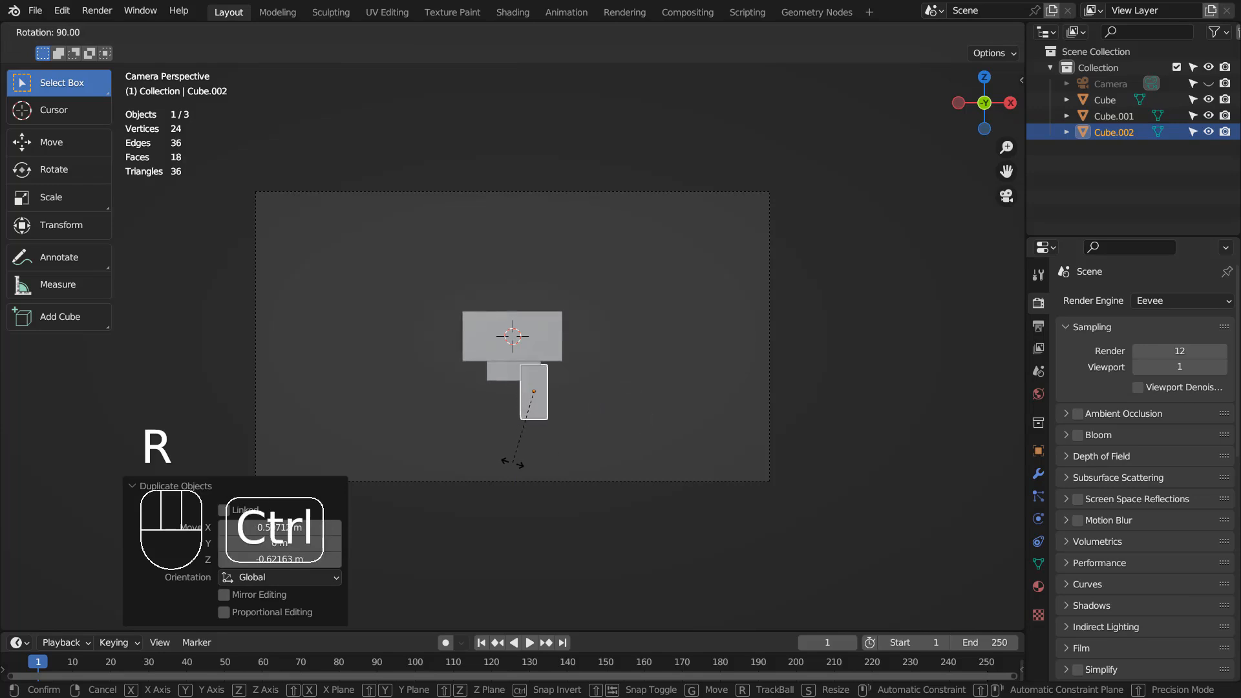
key("shift")
key("ctrl")
left_click(522, 461)
Step: Scale the upright block to about 0.64 and move it against the +X side of the hip block as an upper leg
key("s")
left_click(535, 436)
key("g")
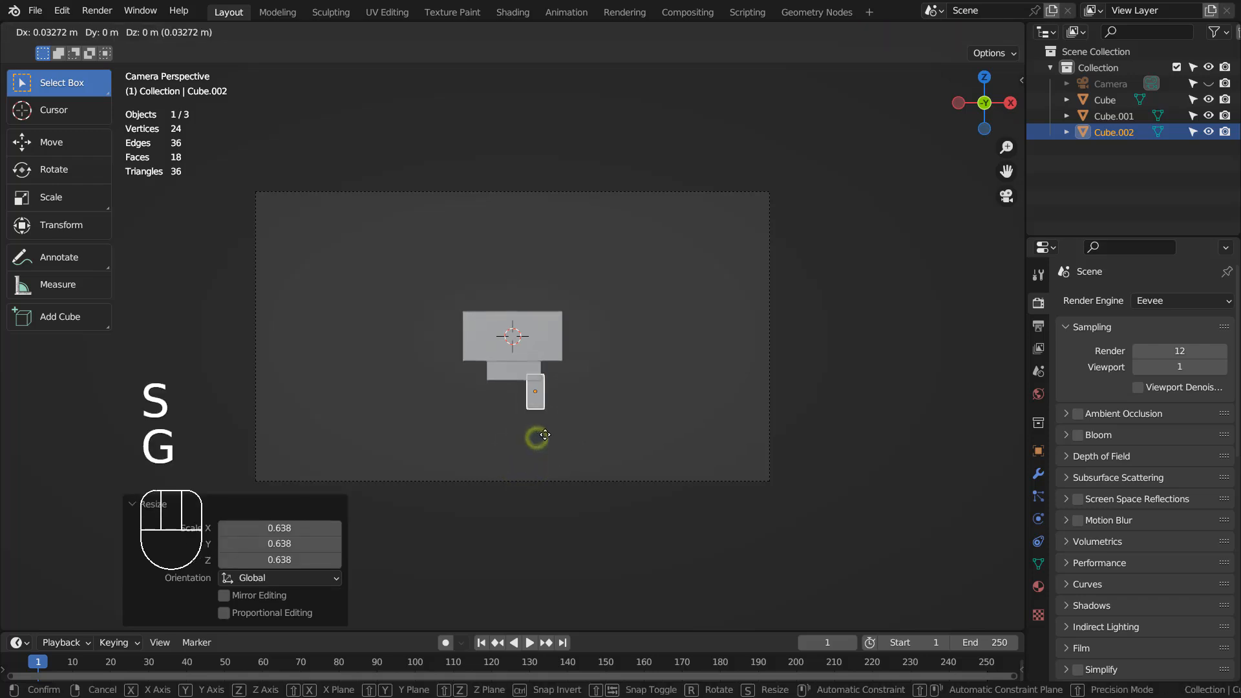
left_click(551, 435)
Step: Duplicate the upper leg block below itself as a lower leg, scaling the copy by about 2.34 and again by about 0.73
key("shift+d")
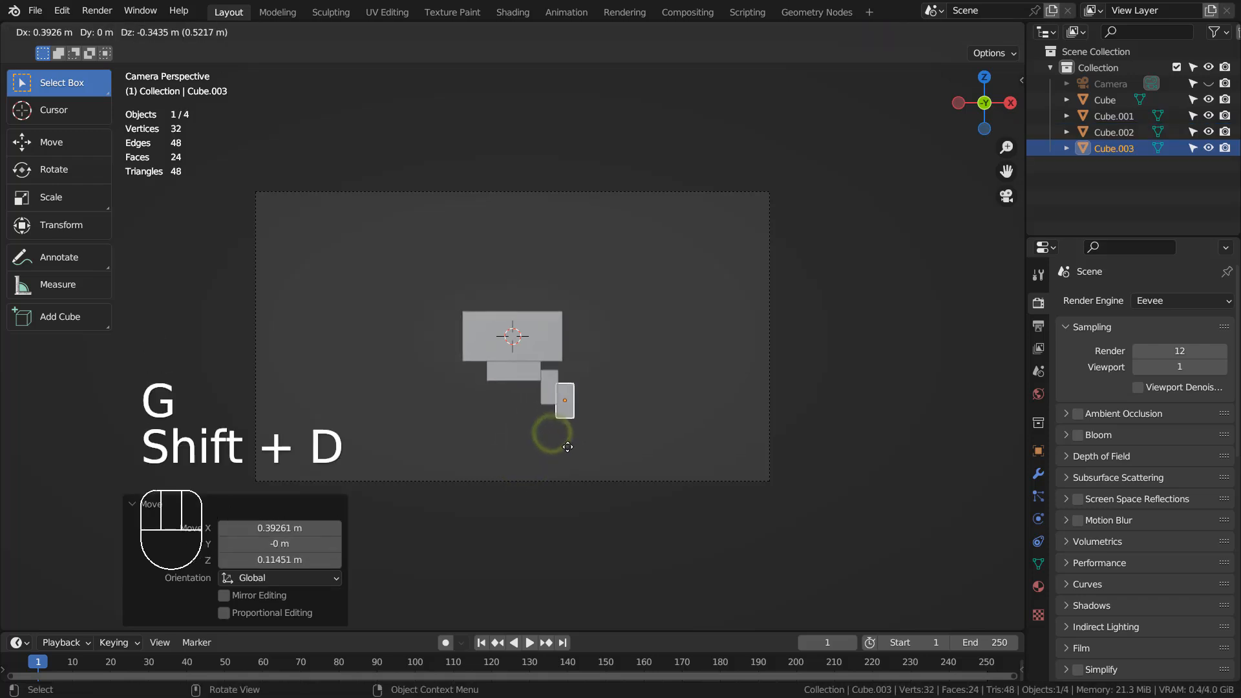
left_click(569, 453)
key("s")
left_click(659, 460)
key("g")
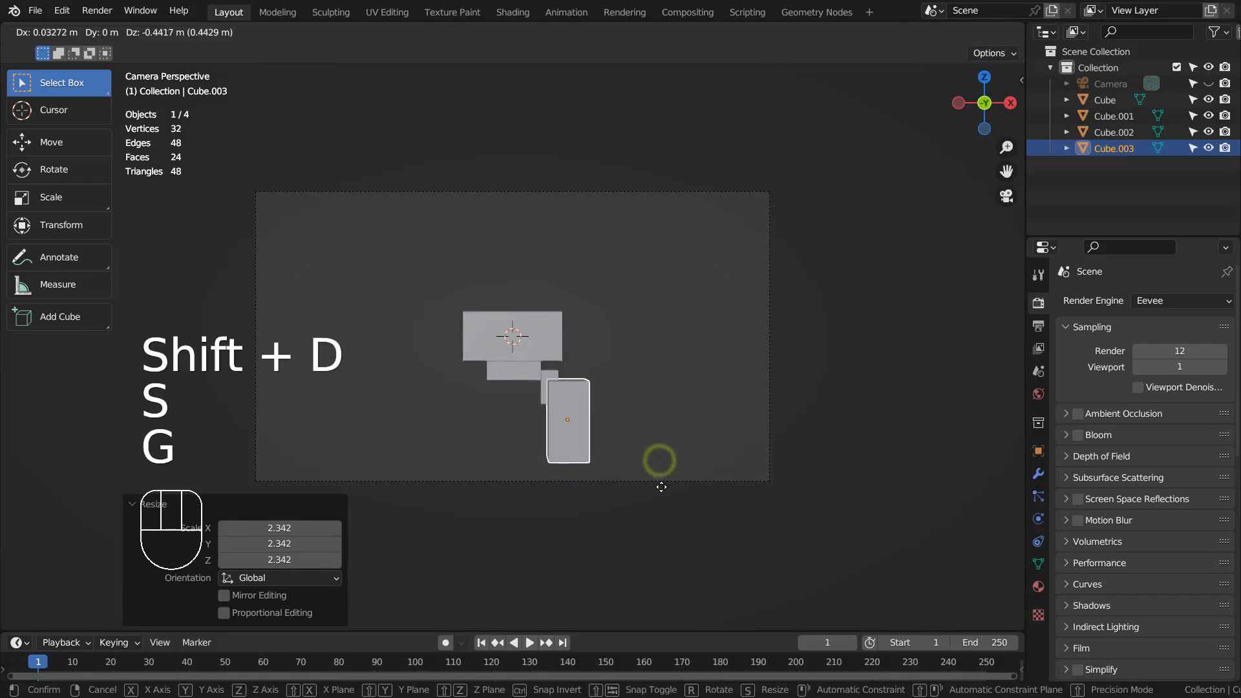
left_click(659, 481)
key("s")
left_click(628, 488)
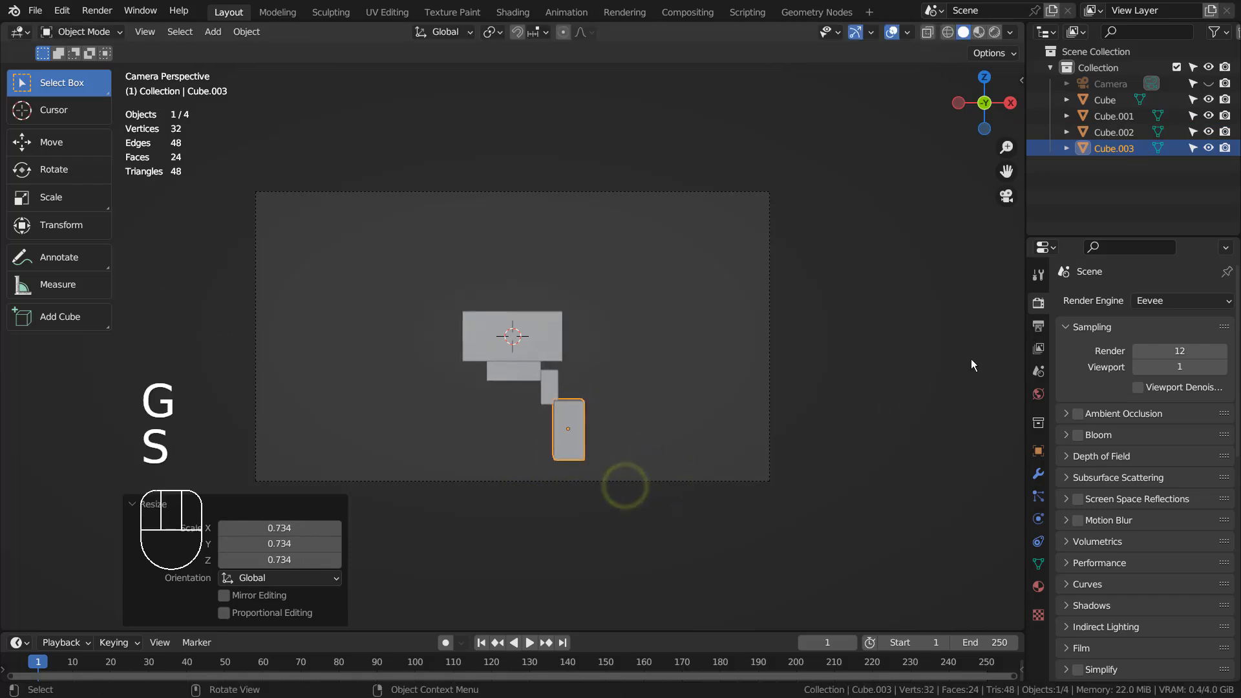
Step: Set the camera's lens type to Orthographic
left_click(1108, 84)
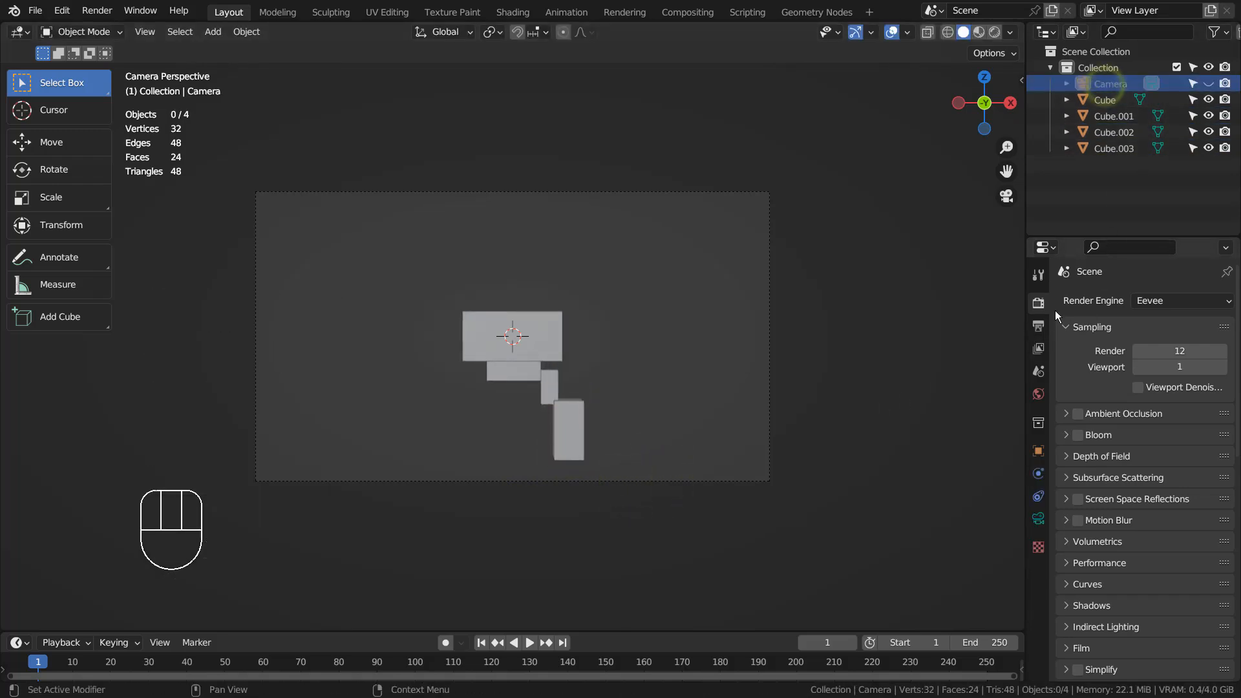
left_click(1038, 518)
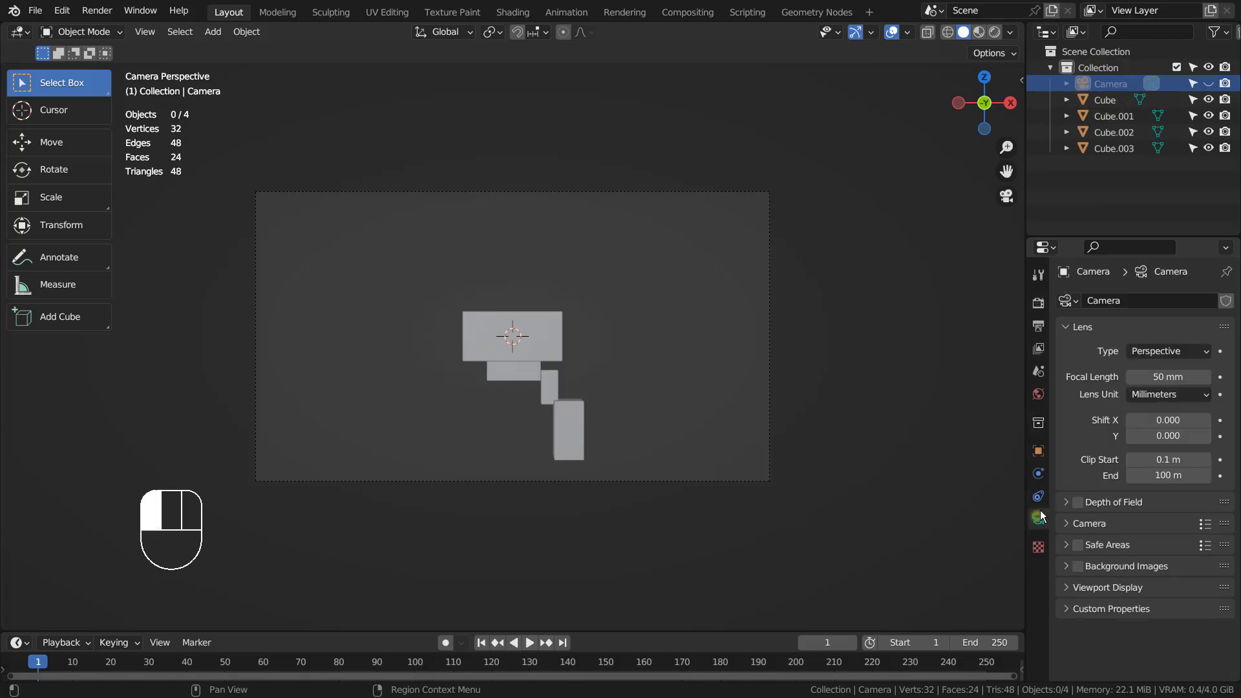
left_click(1166, 351)
left_click(1153, 386)
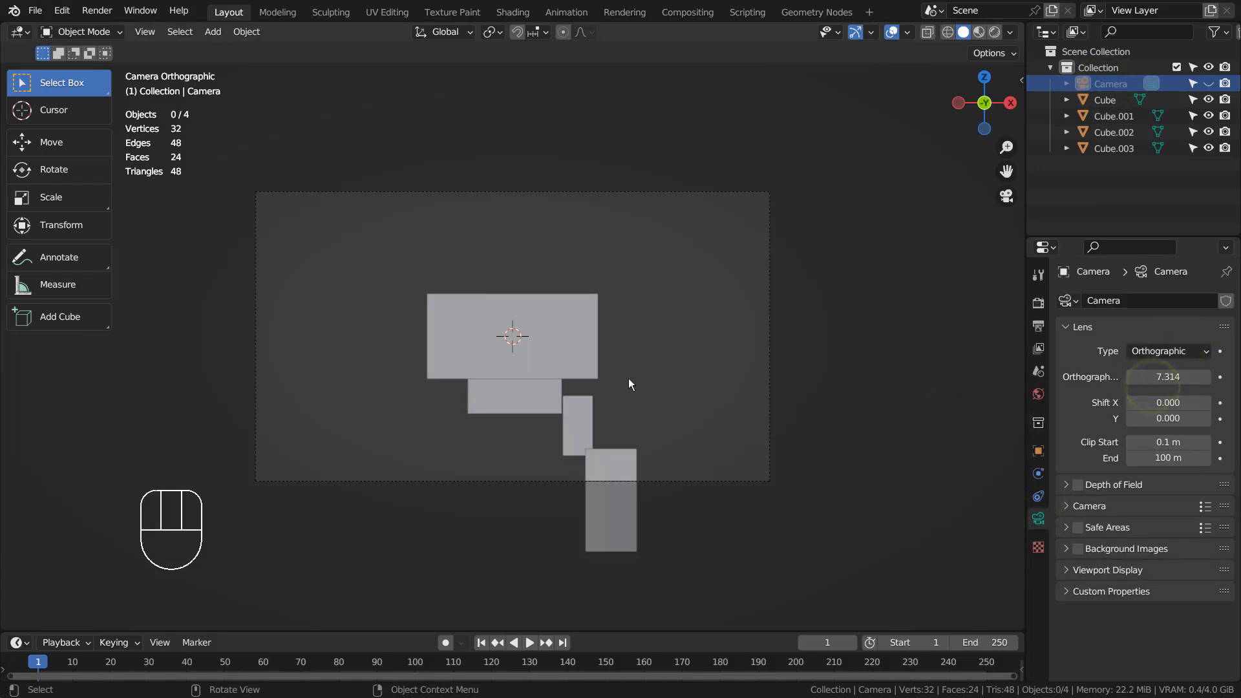
Step: Scale all four blocks together to about 0.44 and move them about -0.3 m in X and 0.75 m in Z
left_click(534, 340)
left_click_drag(685, 314, 521, 563)
key("s")
left_click(670, 457)
key("g")
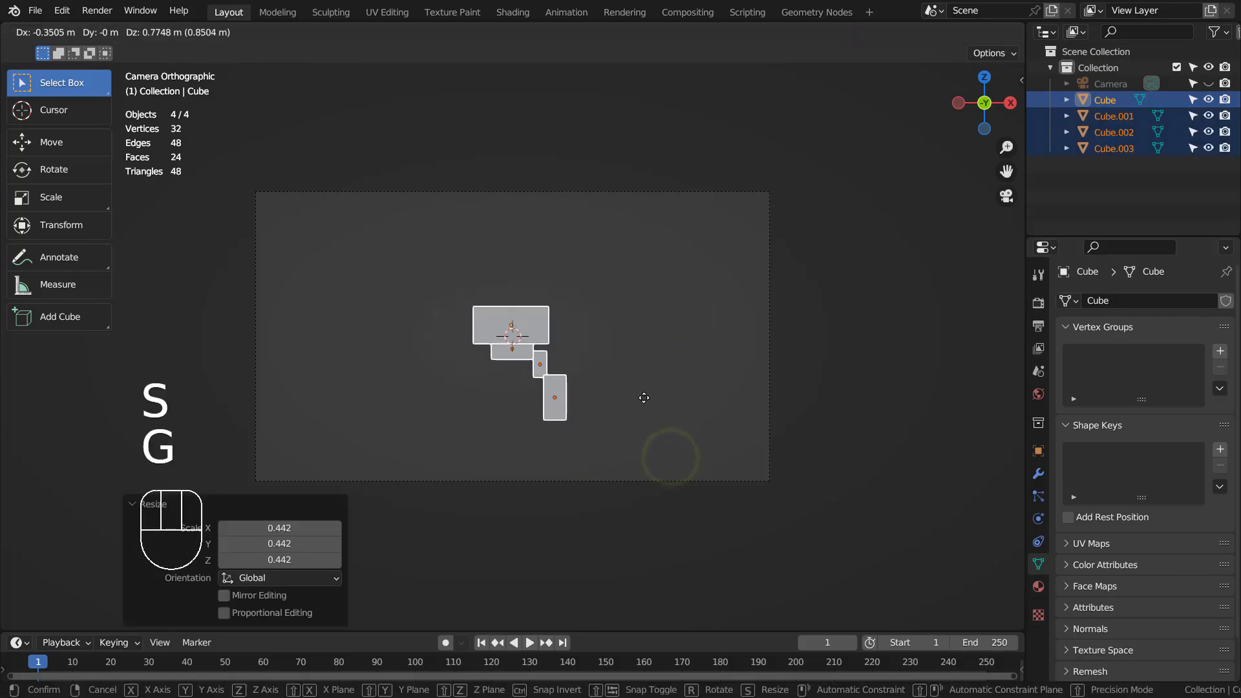
left_click(649, 403)
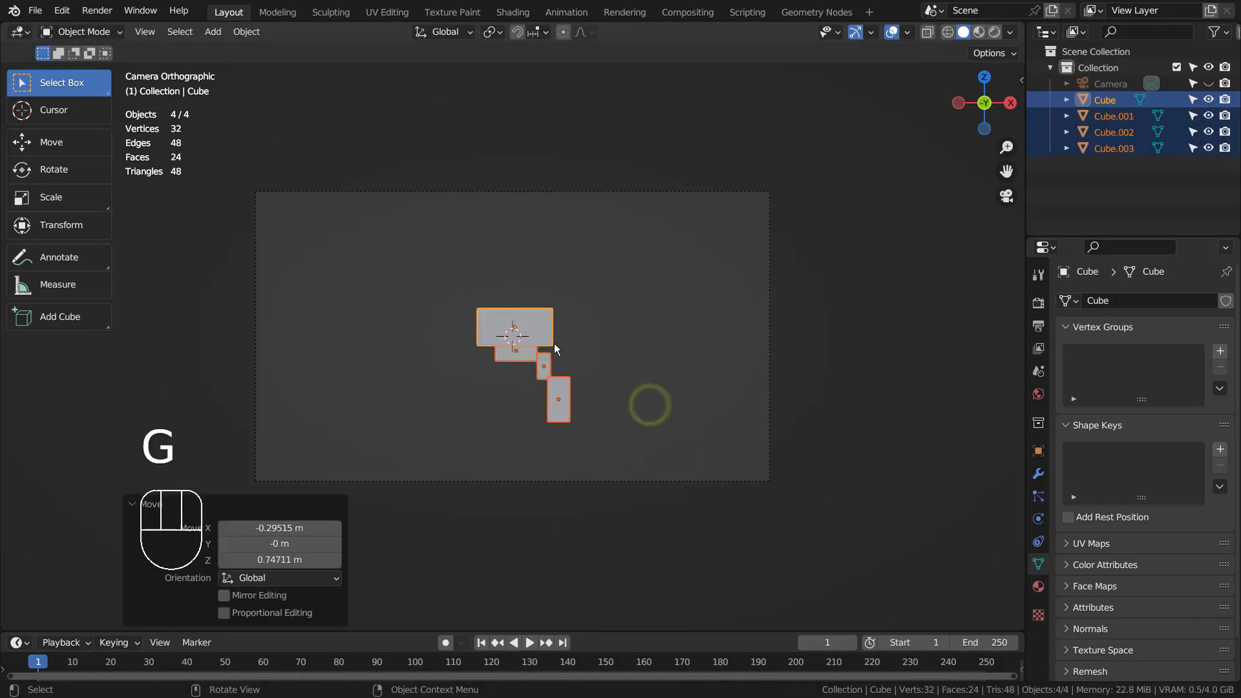
Step: Move the upper leg block slightly in -X, by about 0.06 m, so it overlaps the hip block's edge
left_click(573, 316)
left_click(545, 362)
key("g")
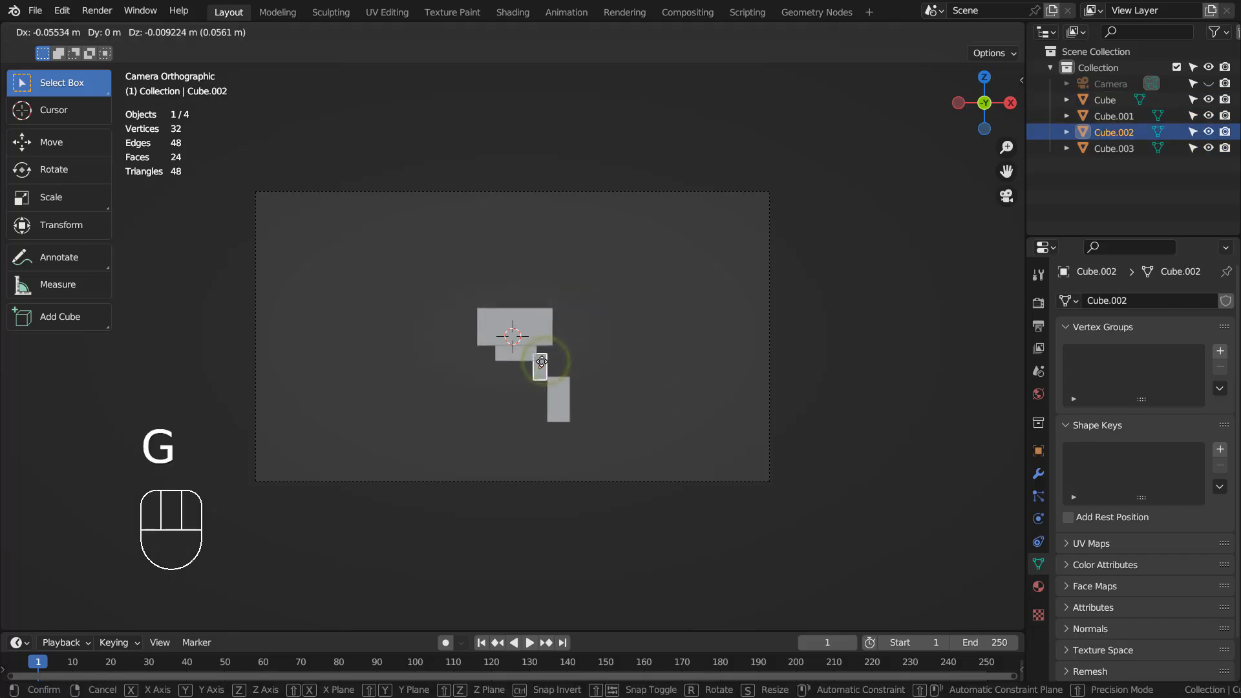
left_click(542, 362)
Step: Narrow the lower leg block to about 0.49 along X and move it about -0.23 m along X under the upper leg
left_click(560, 385)
key("s")
key("x")
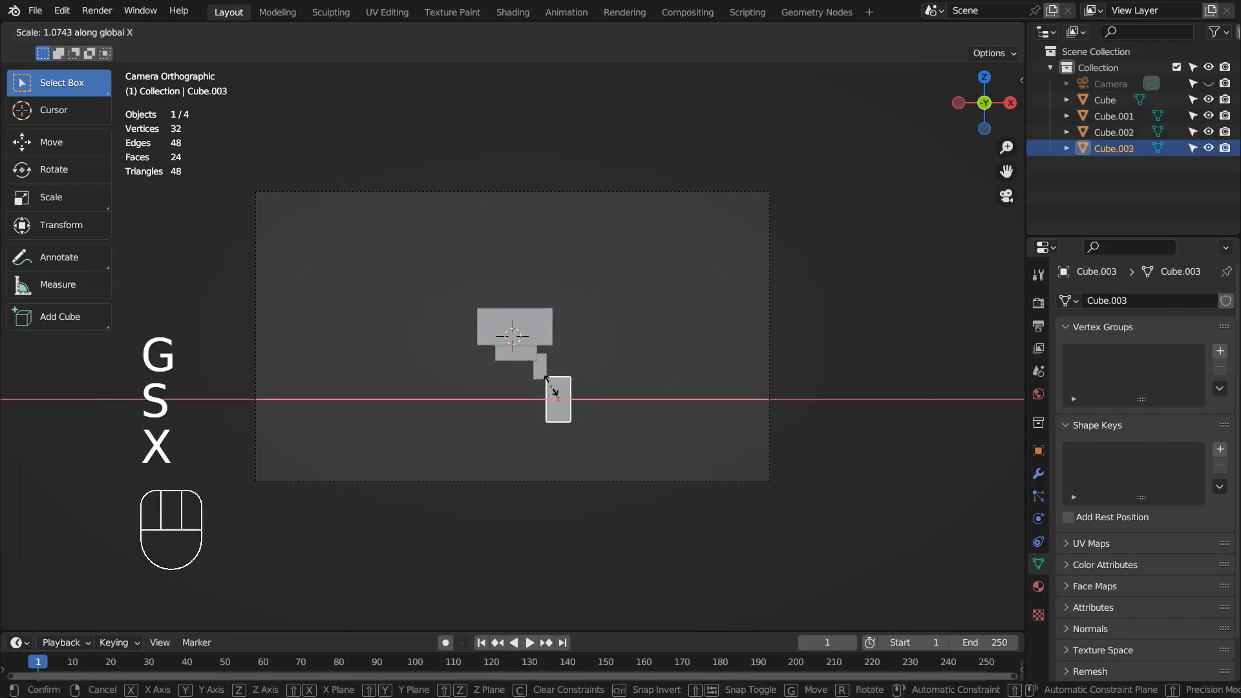
left_click(554, 395)
key("g")
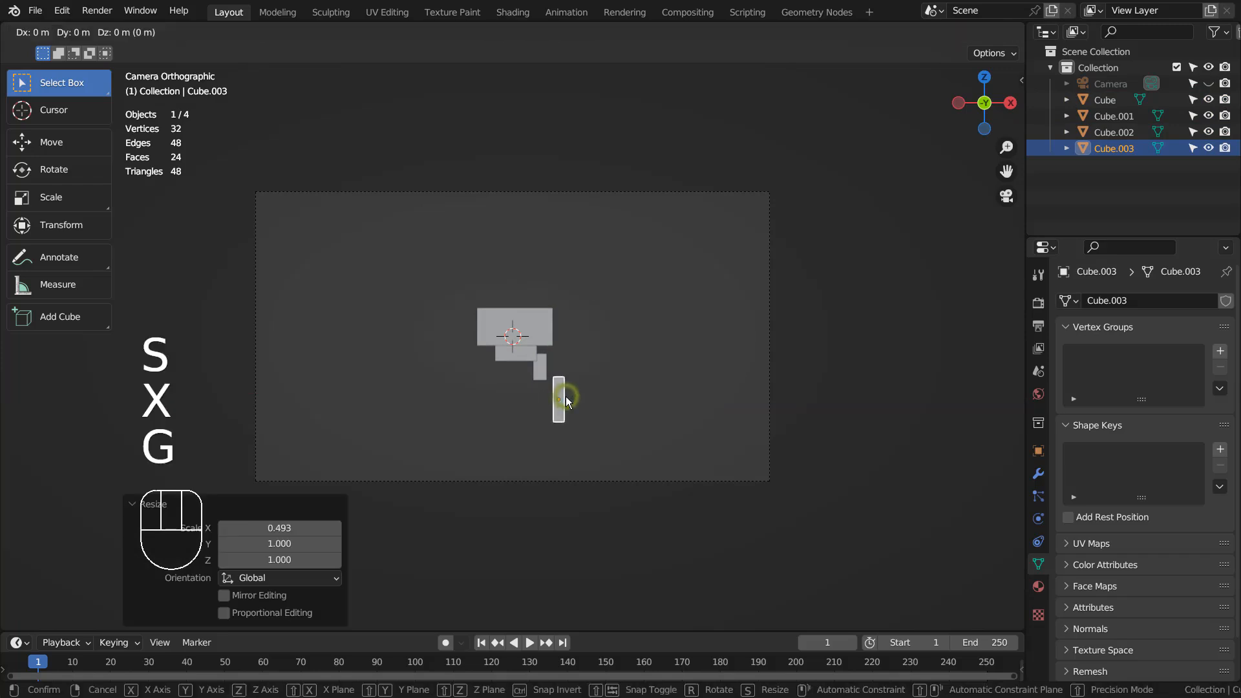
key("x")
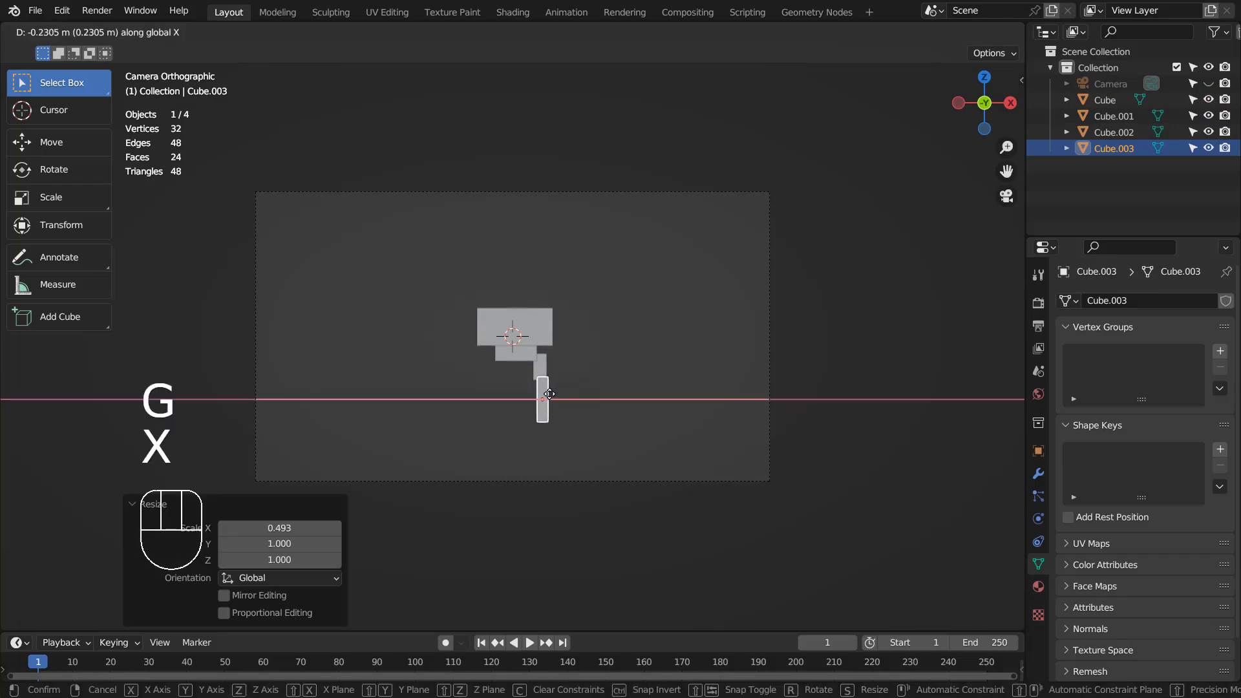
left_click(550, 395)
Step: Slim the lower leg block uniformly, stretch it along Z by about 1.68, and fit its upper end into the upper leg
key("s")
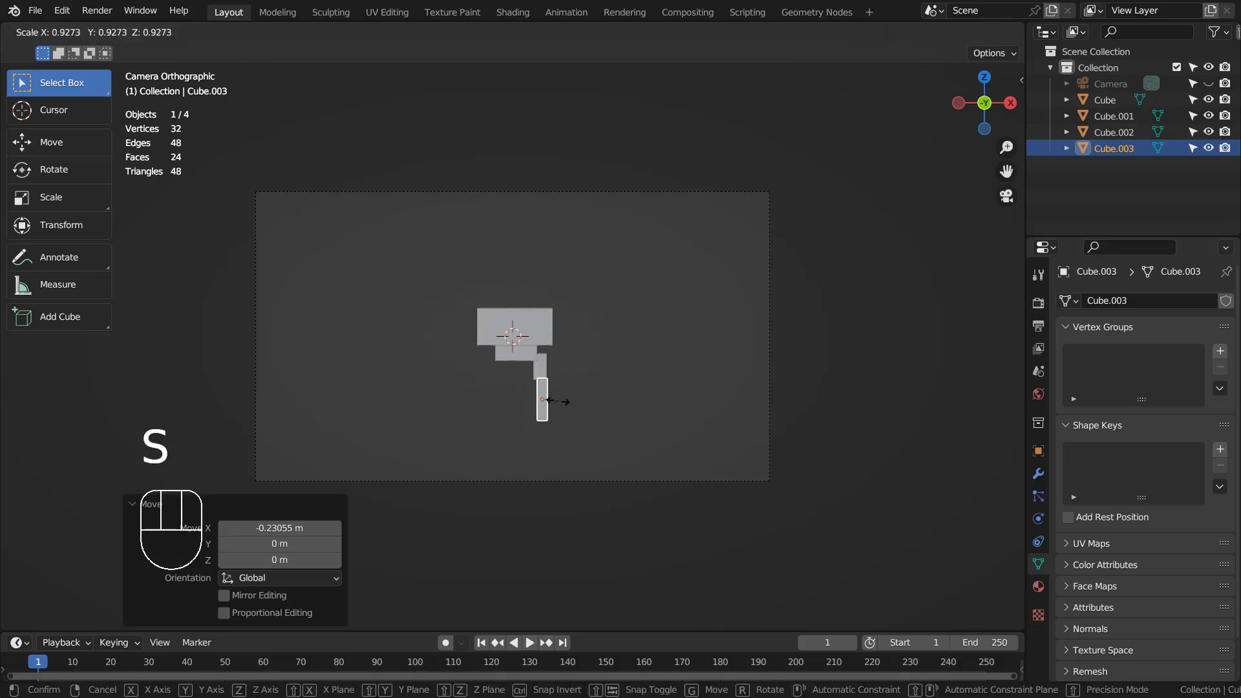
left_click(553, 402)
key("s")
key("z")
left_click(549, 401)
key("g")
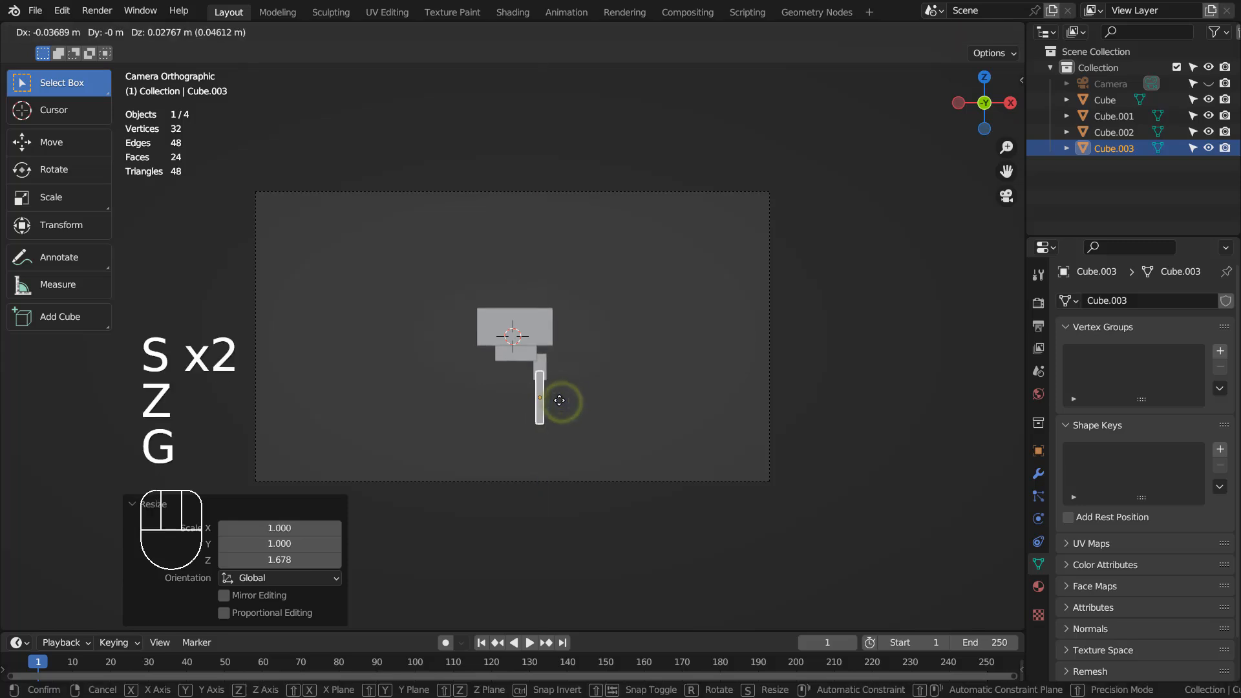
left_click(570, 398)
left_click(574, 396)
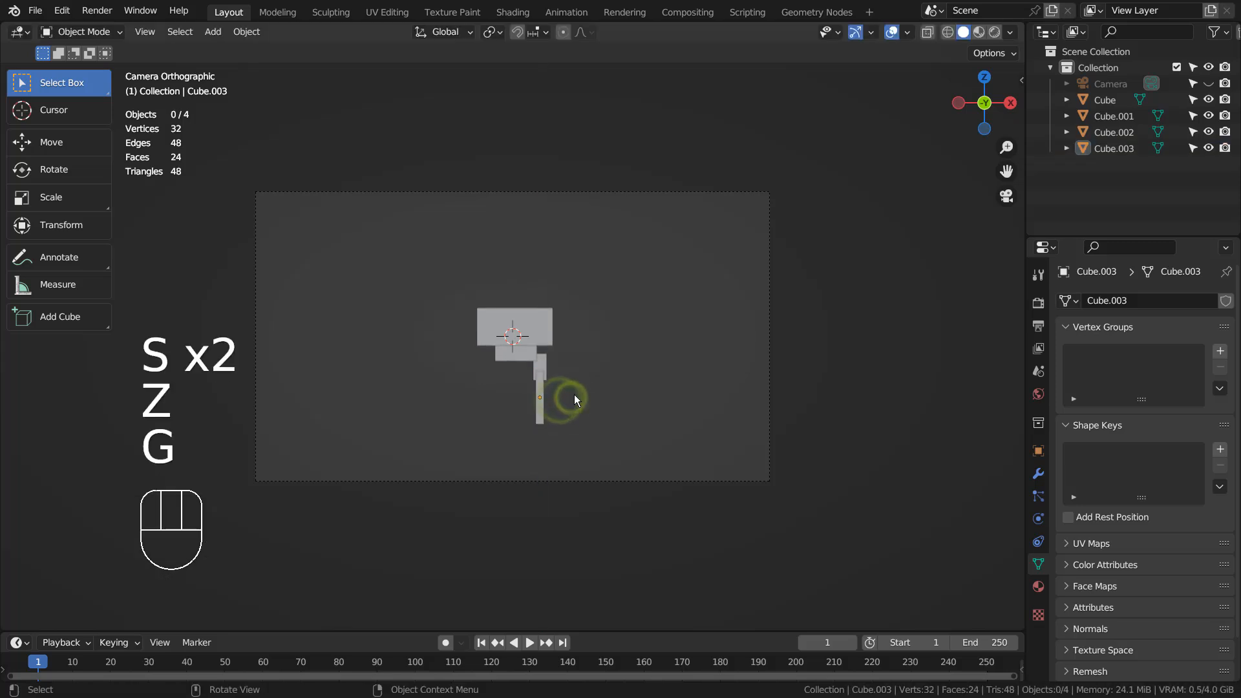
Step: Duplicate both leg blocks about -0.64 m along X as a second leg, and place another copy beside the torso as an arm
left_click(546, 363)
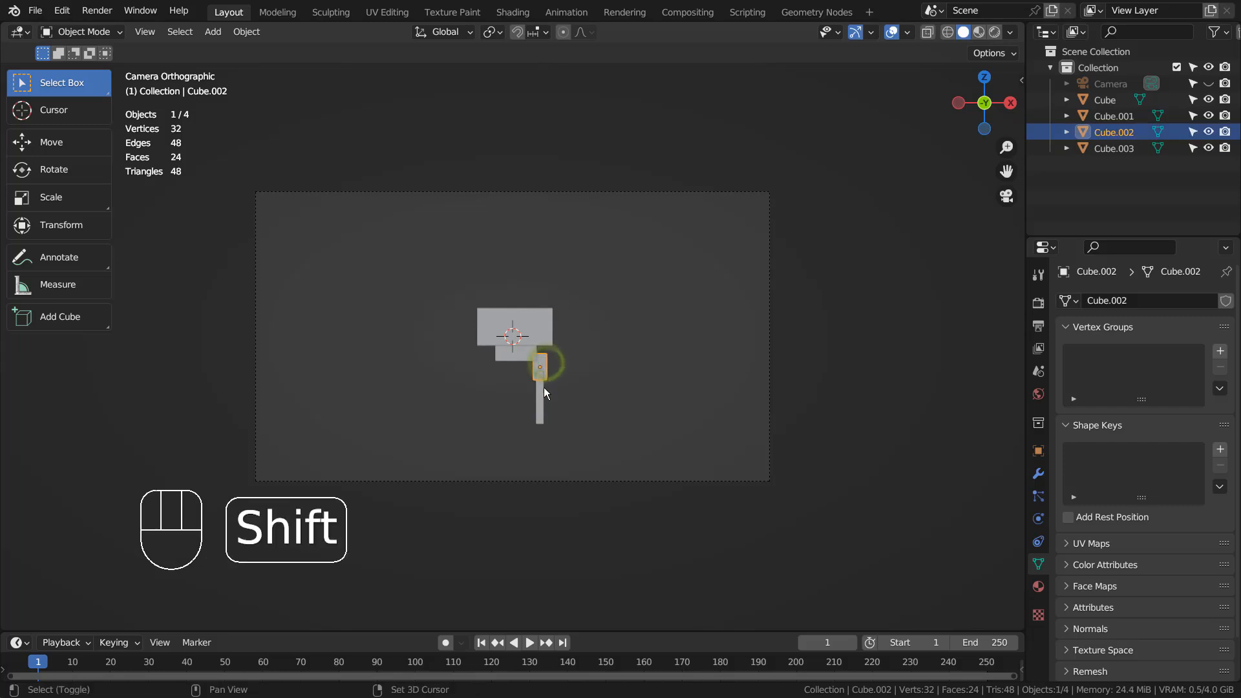
left_click(544, 387, "shift")
key("shift+d")
key("x")
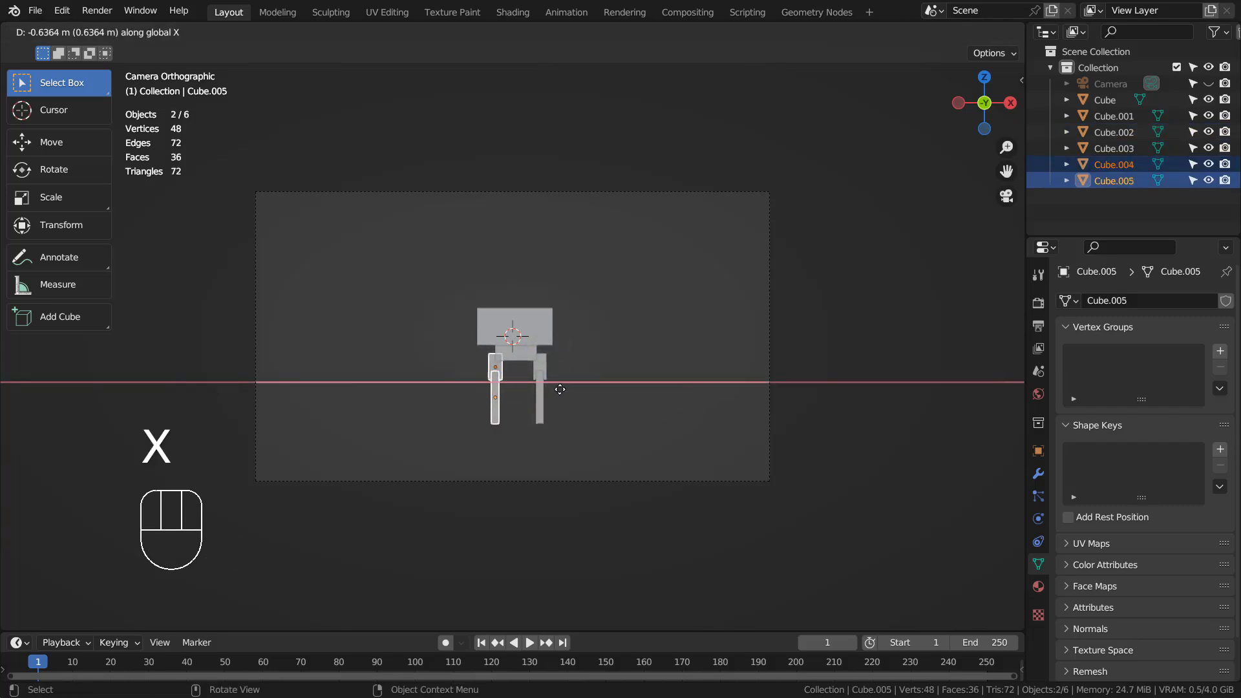
left_click(560, 389)
key("shift+d")
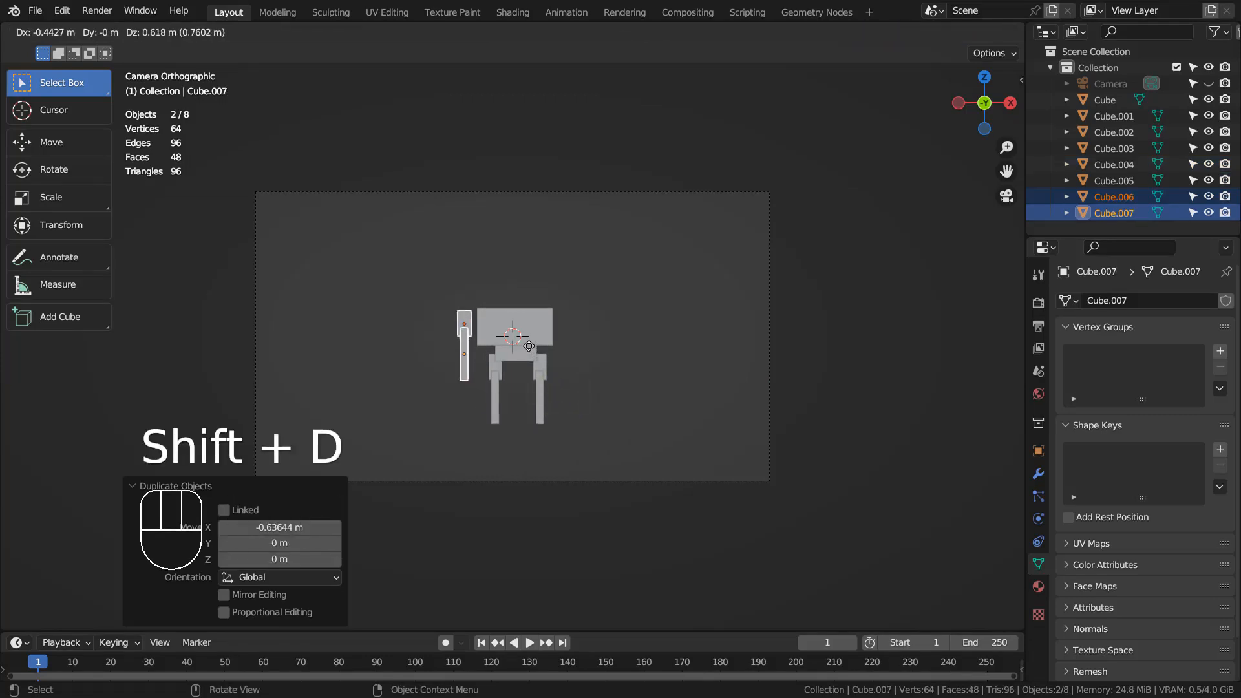
left_click(530, 346)
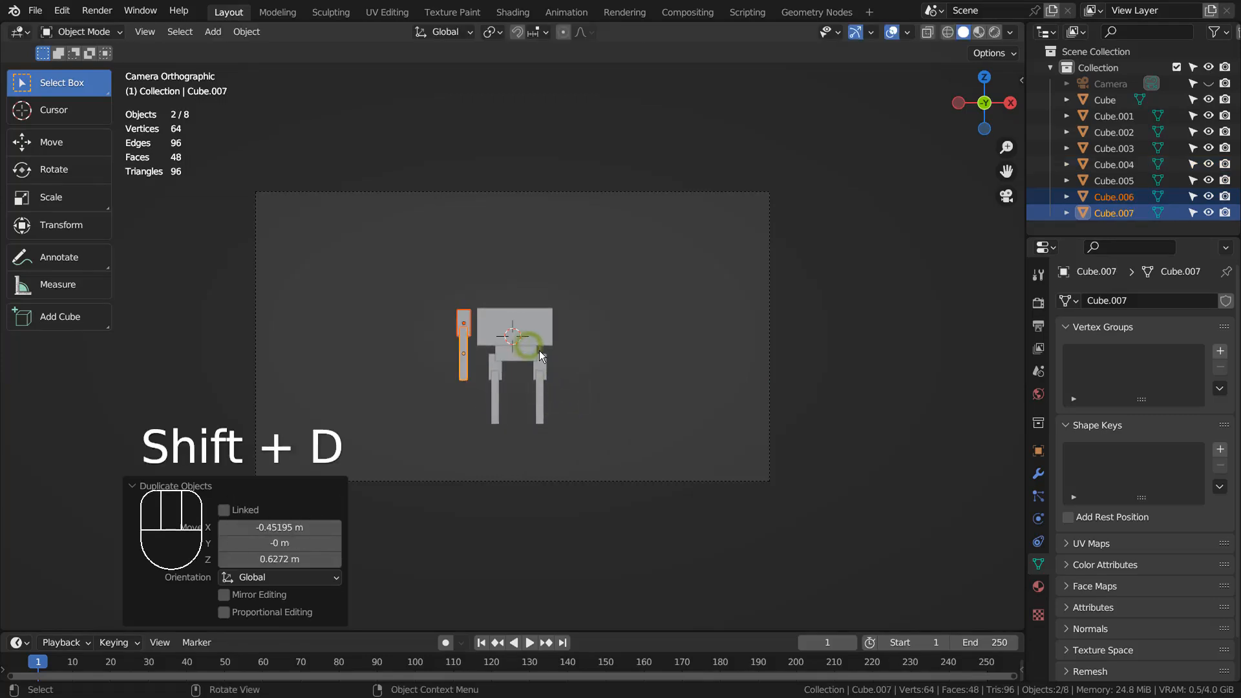
Step: Duplicate the upper arm block about 0.12 m along X and rotate the copy -90° as a shoulder connector to the torso
left_click(464, 323)
key("shift+d")
key("x")
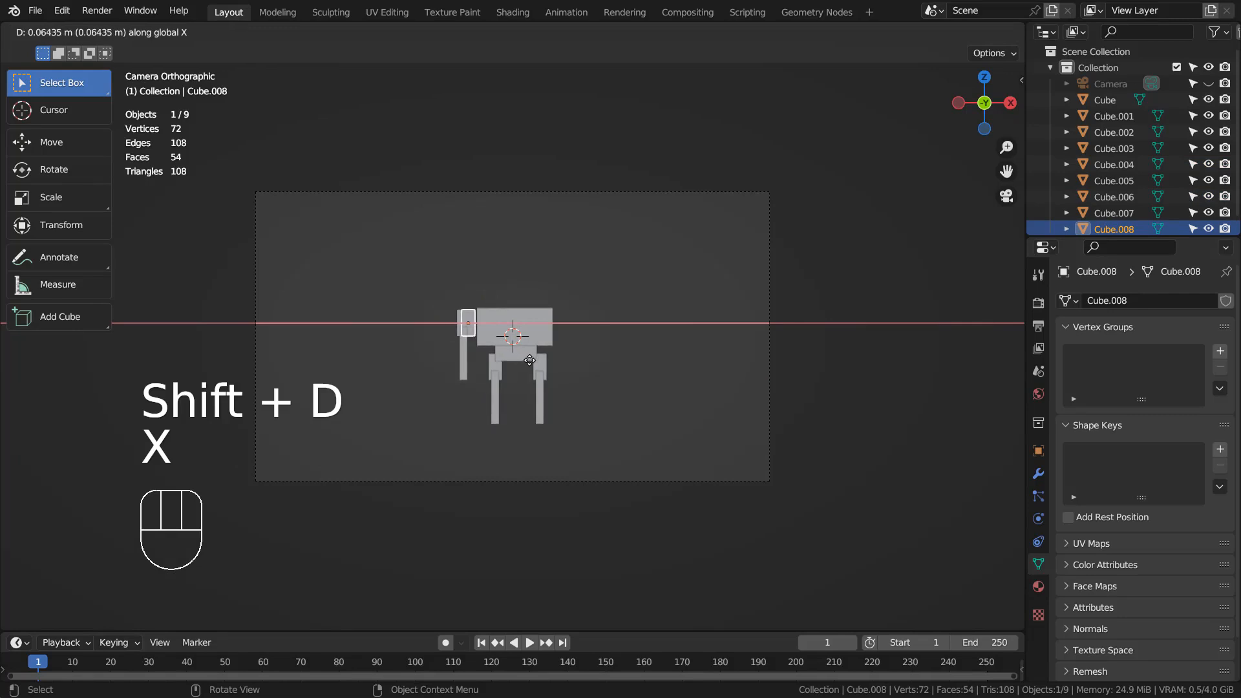
left_click(534, 360)
key("r")
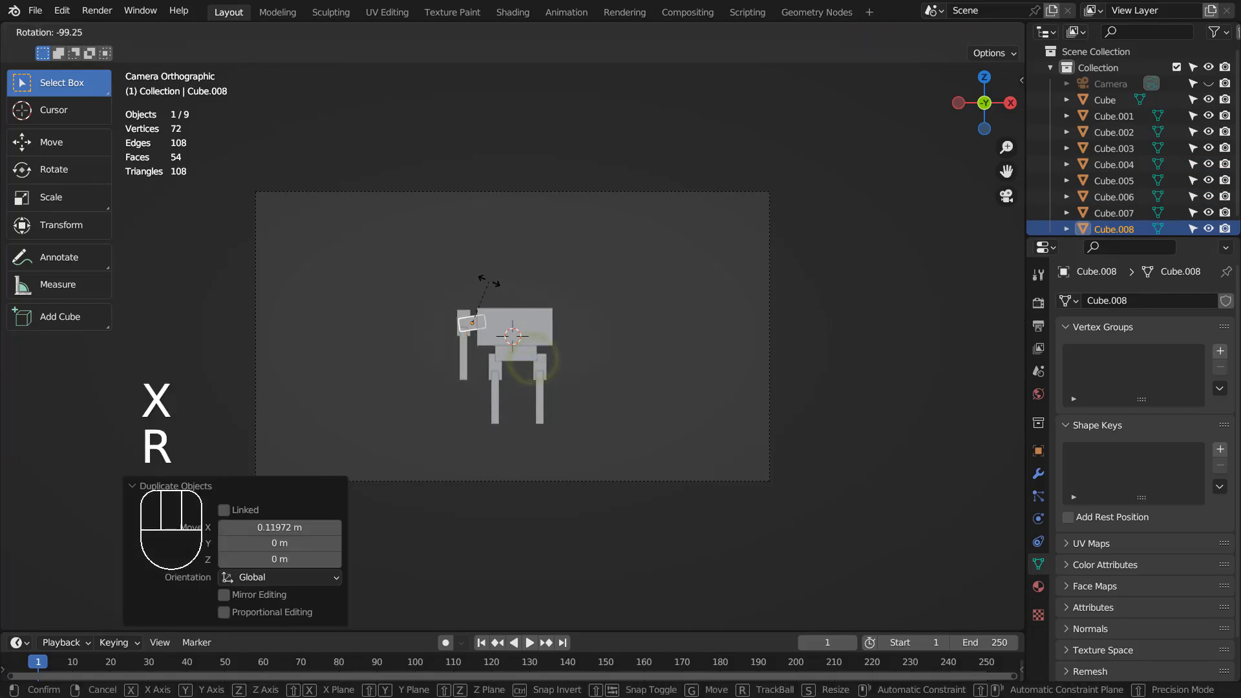
key("ctrl")
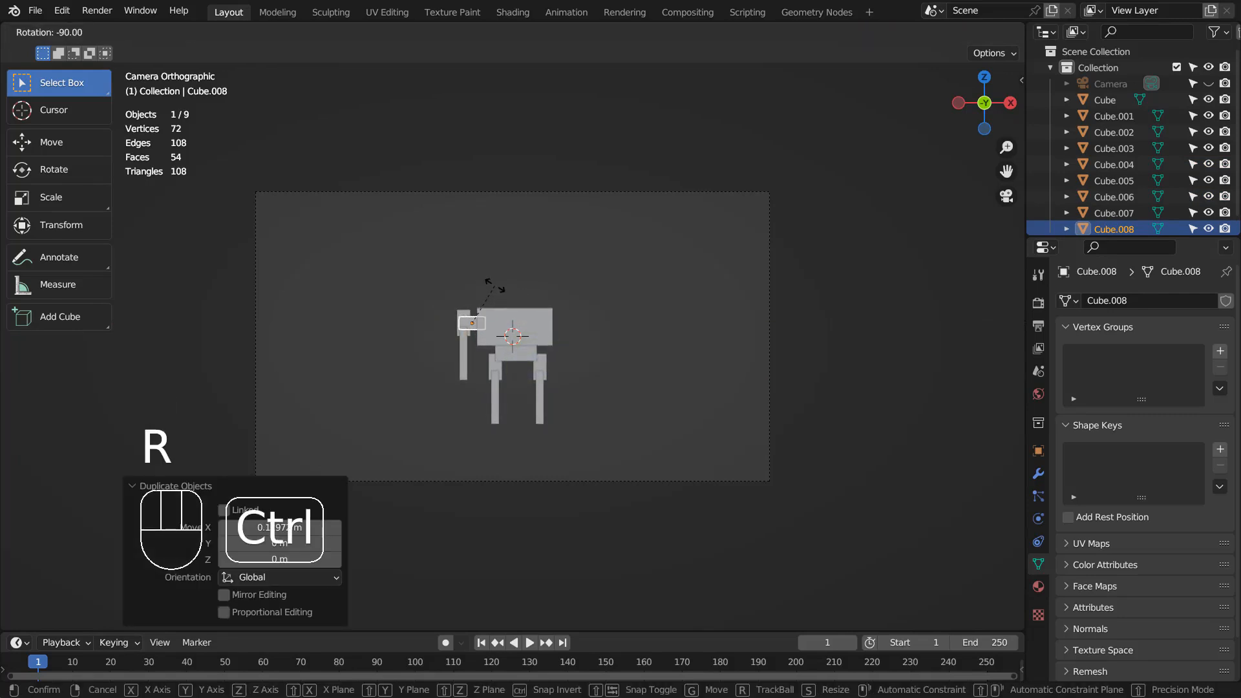
left_click(494, 285)
Step: Duplicate the three arm blocks about 1.47 m along X to the opposite side of the torso
left_click_drag(443, 308, 467, 353)
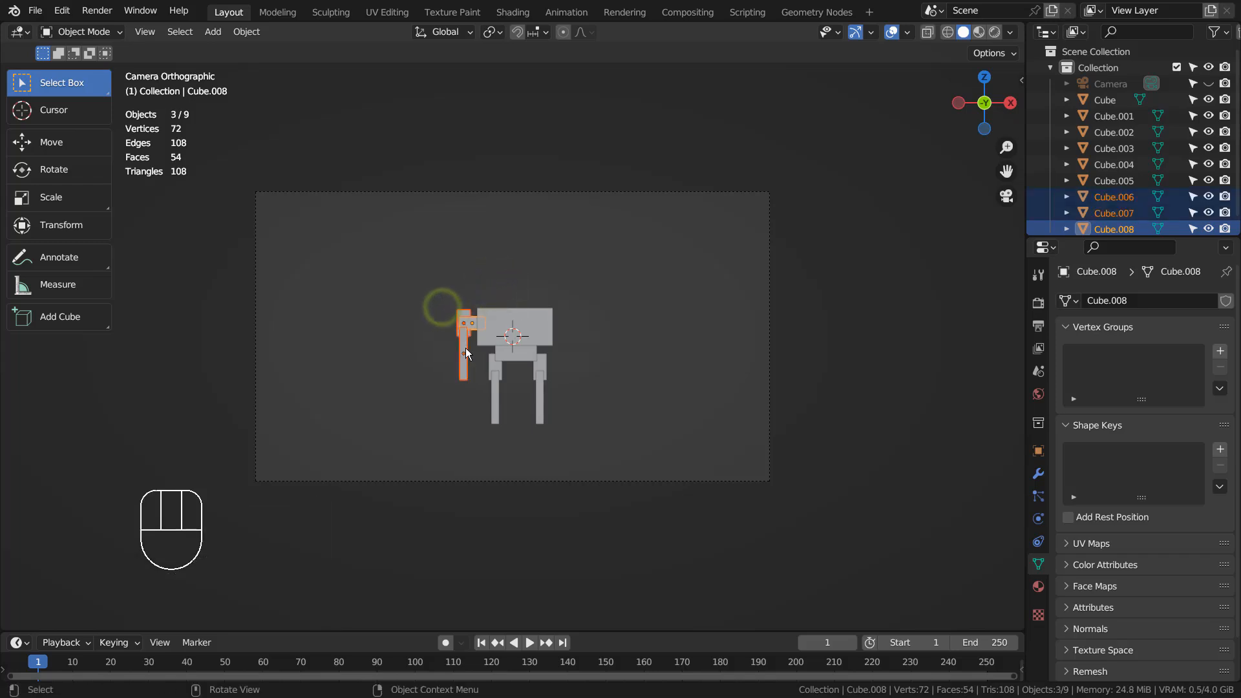
key("shift")
key("shift+d")
key("x")
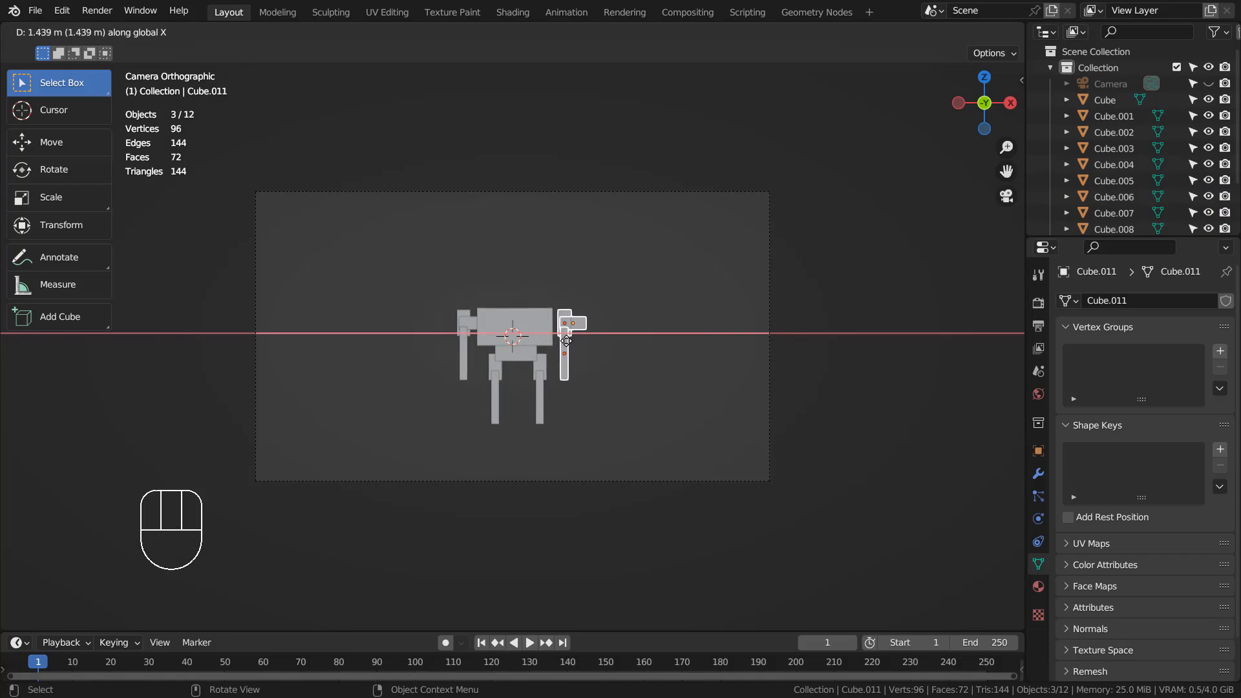
left_click(568, 341)
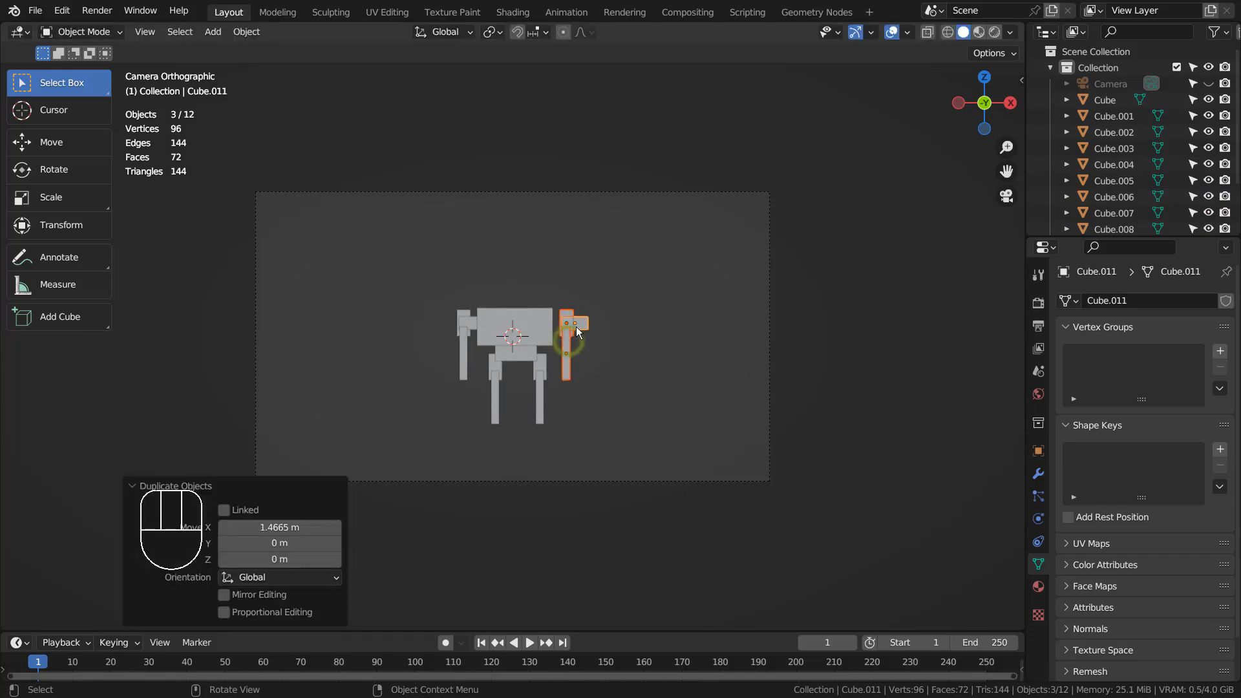
Step: Move the duplicated arm's shoulder connector about -0.28 m along X so it bridges the torso and the arm
left_click(578, 323)
key("s")
key("g")
key("h")
key("g")
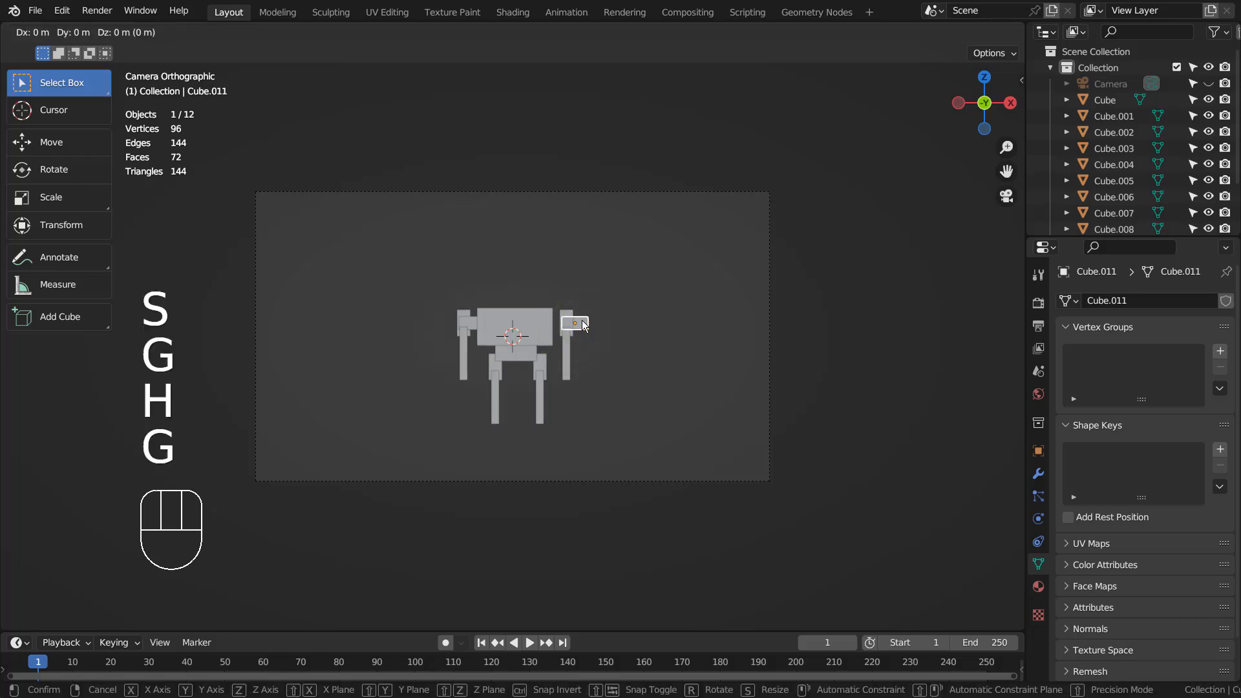
key("x")
left_click(563, 321)
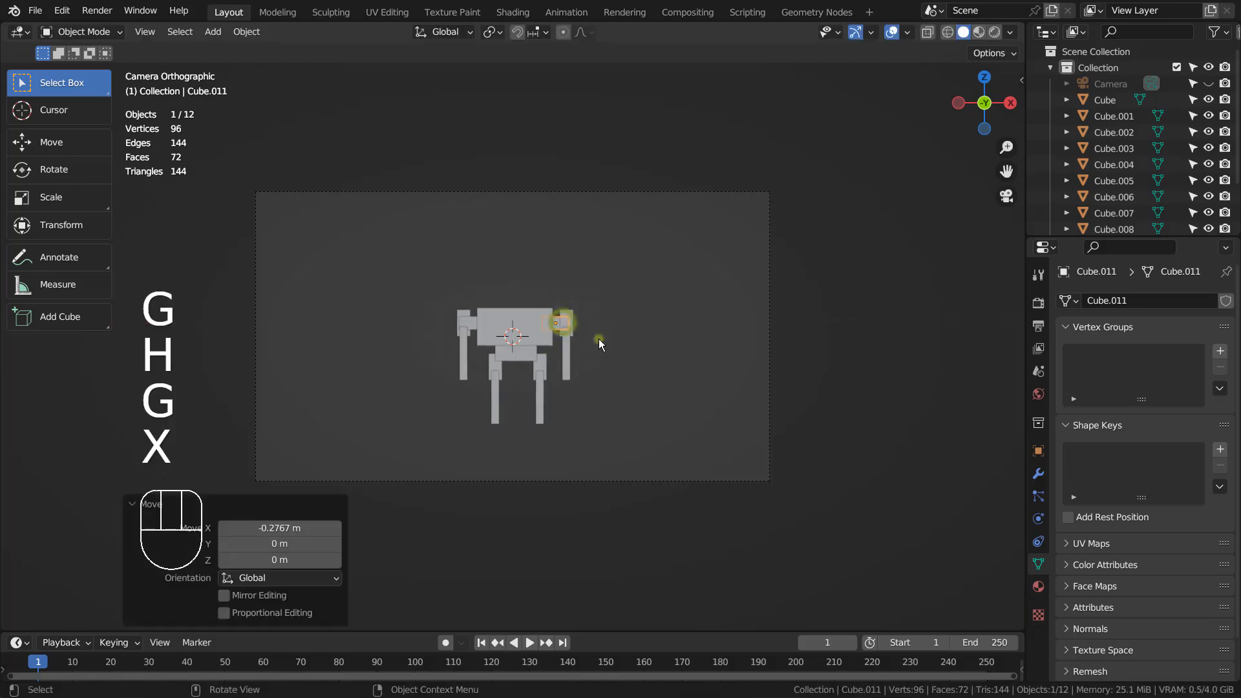
Step: Duplicate the hip block straight up along Z above the torso and scale the copy to about 1.41 as the head
left_click(568, 332)
left_click(522, 361)
key("shift+d")
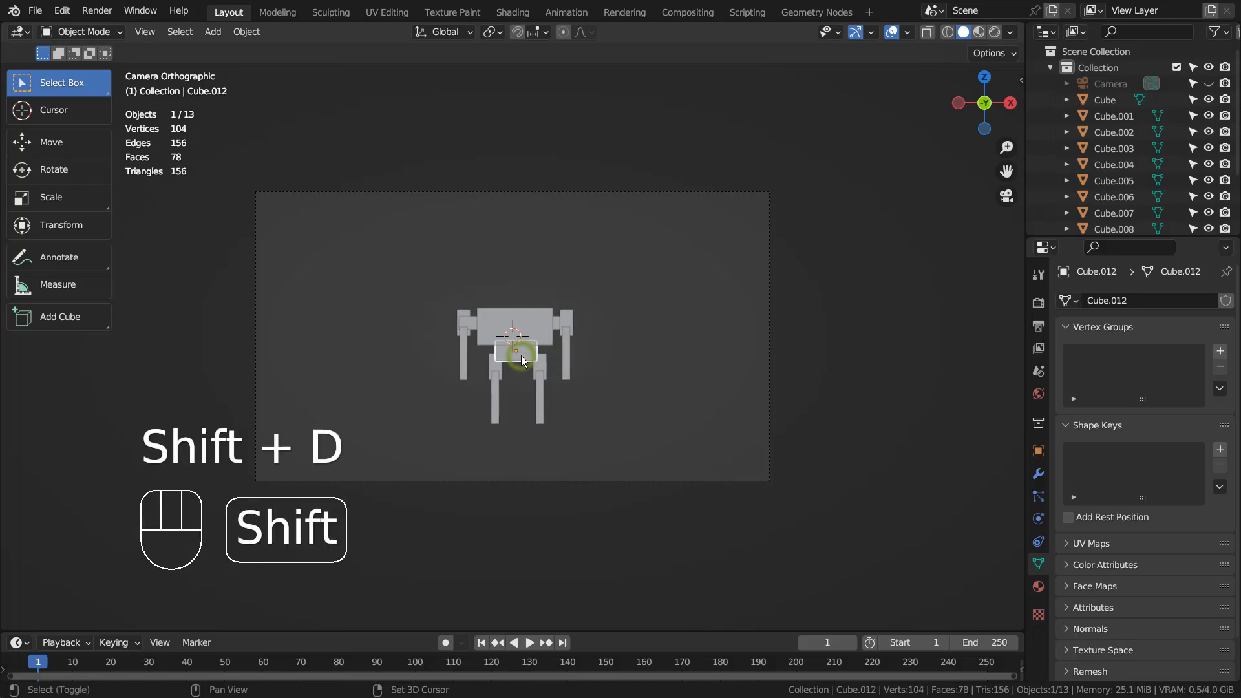
key("z")
left_click(522, 292)
key("s")
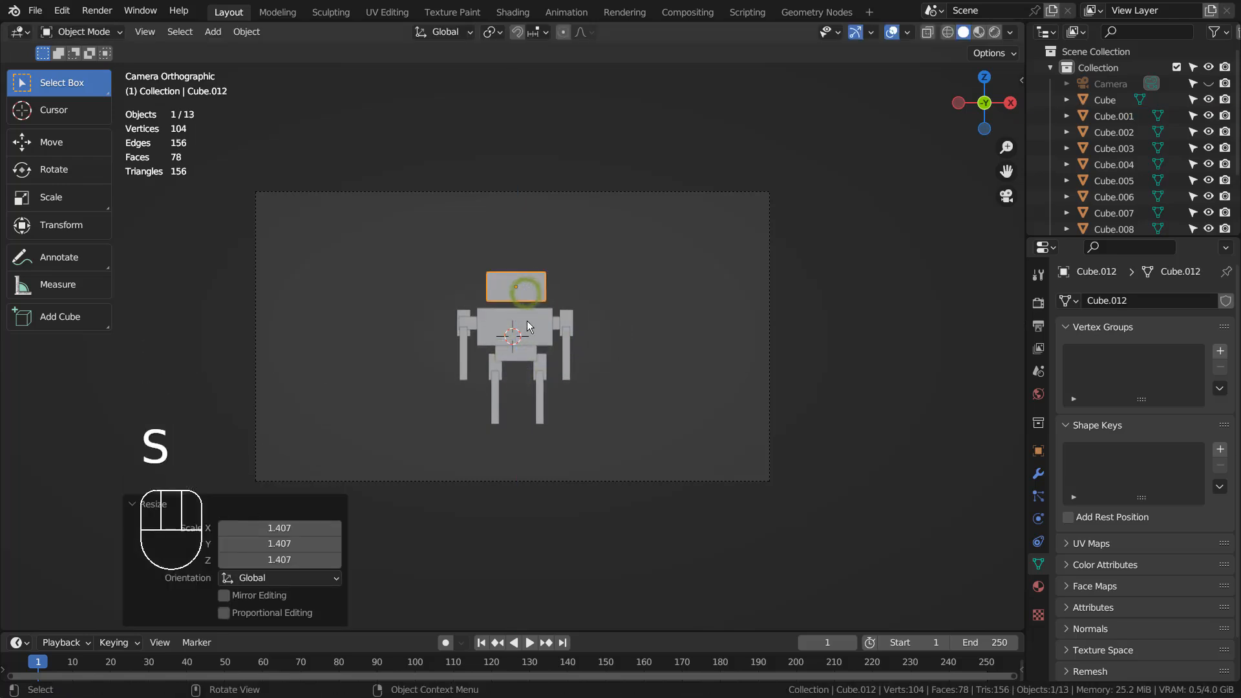
left_click(521, 293)
Step: Duplicate the shoulder connector about 0.64 m along X and 0.27 m along Z between torso and head as a neck
left_click(512, 352)
left_click(468, 325)
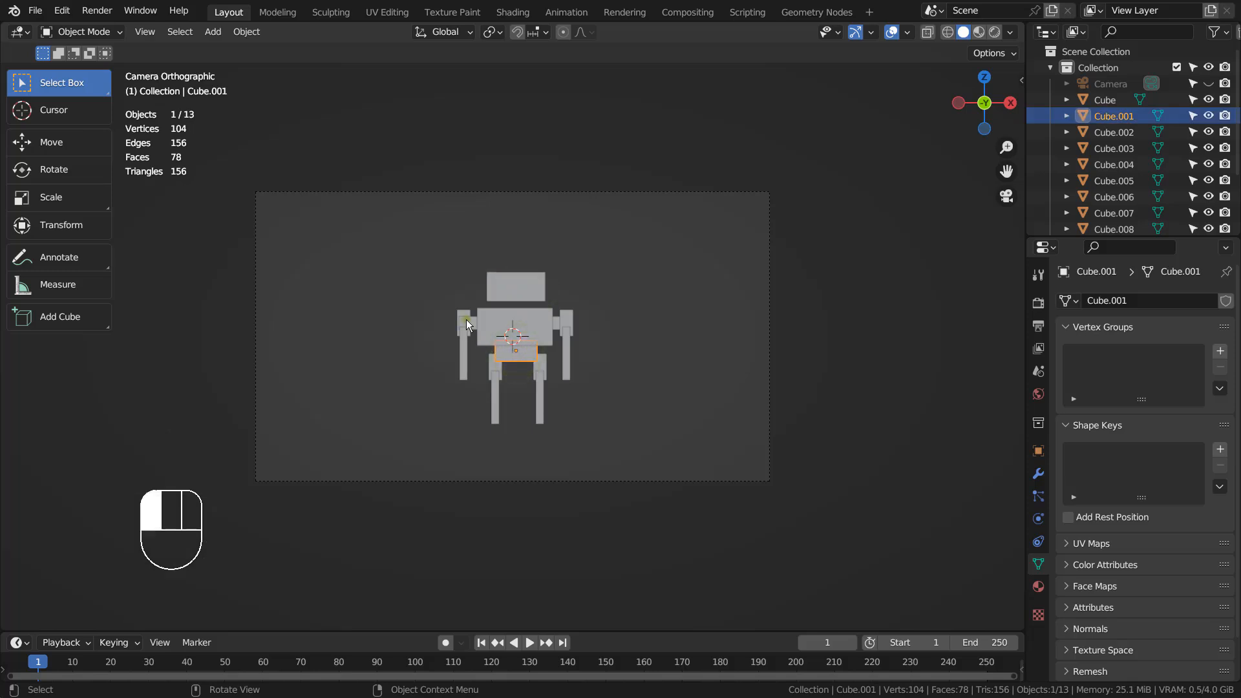
key("shift+d")
left_click(510, 302)
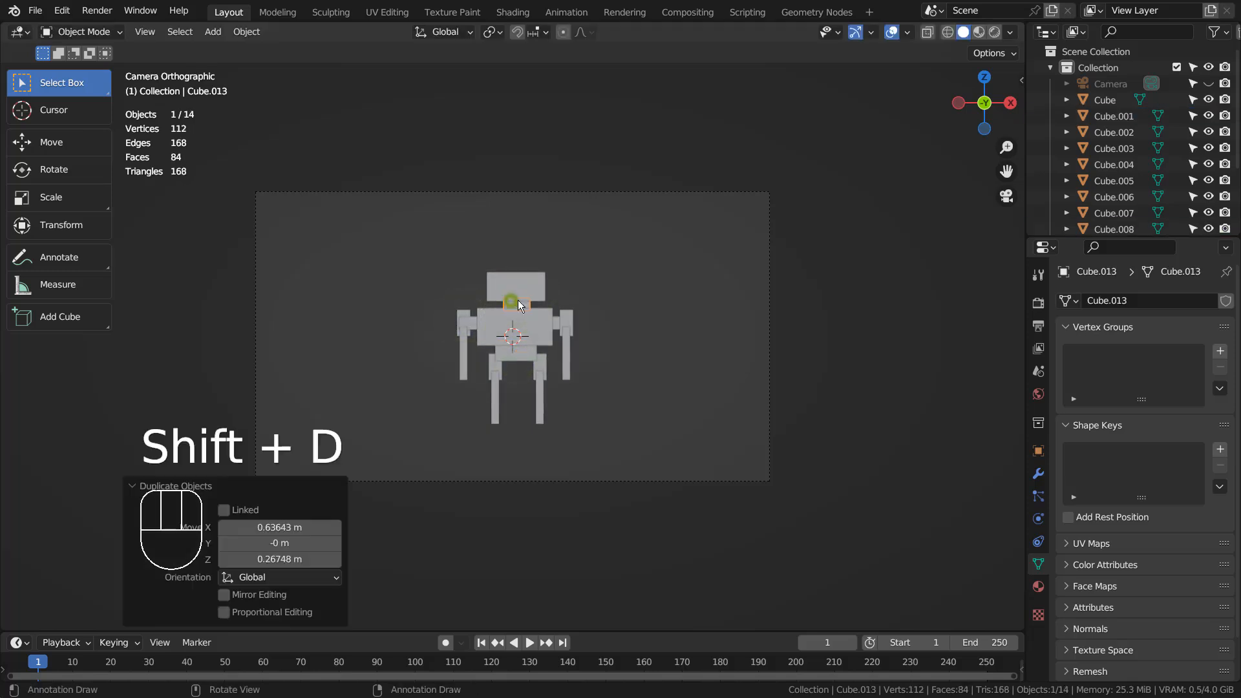
left_click(610, 305)
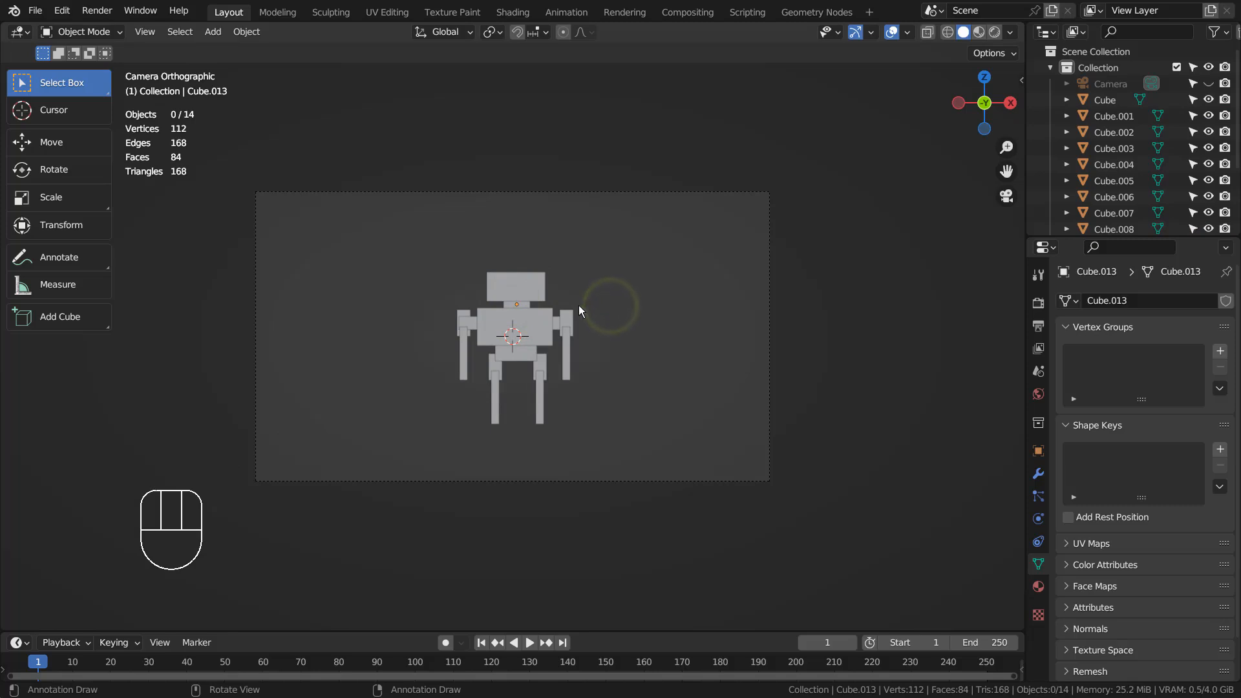
Step: Duplicate the head block down to the foot of the -X side leg, then shrink and position the copy as a foot
left_click(521, 305)
left_click(521, 303)
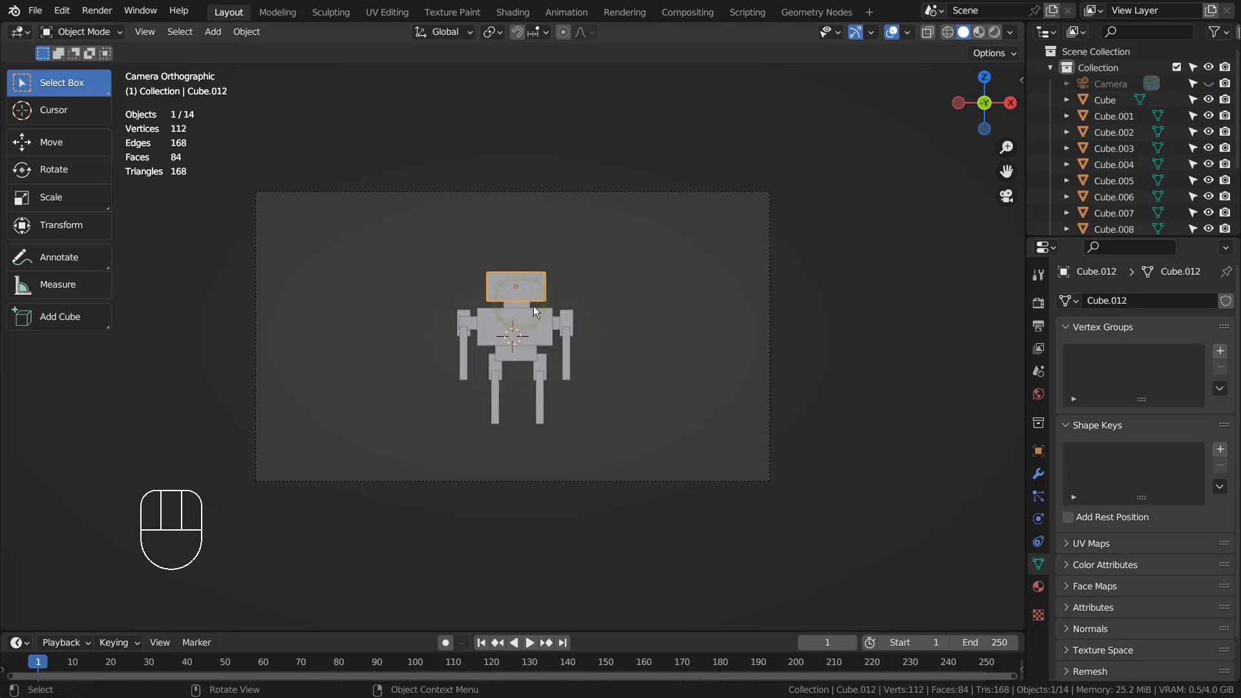
key("shift+d")
left_click(550, 472)
key("s")
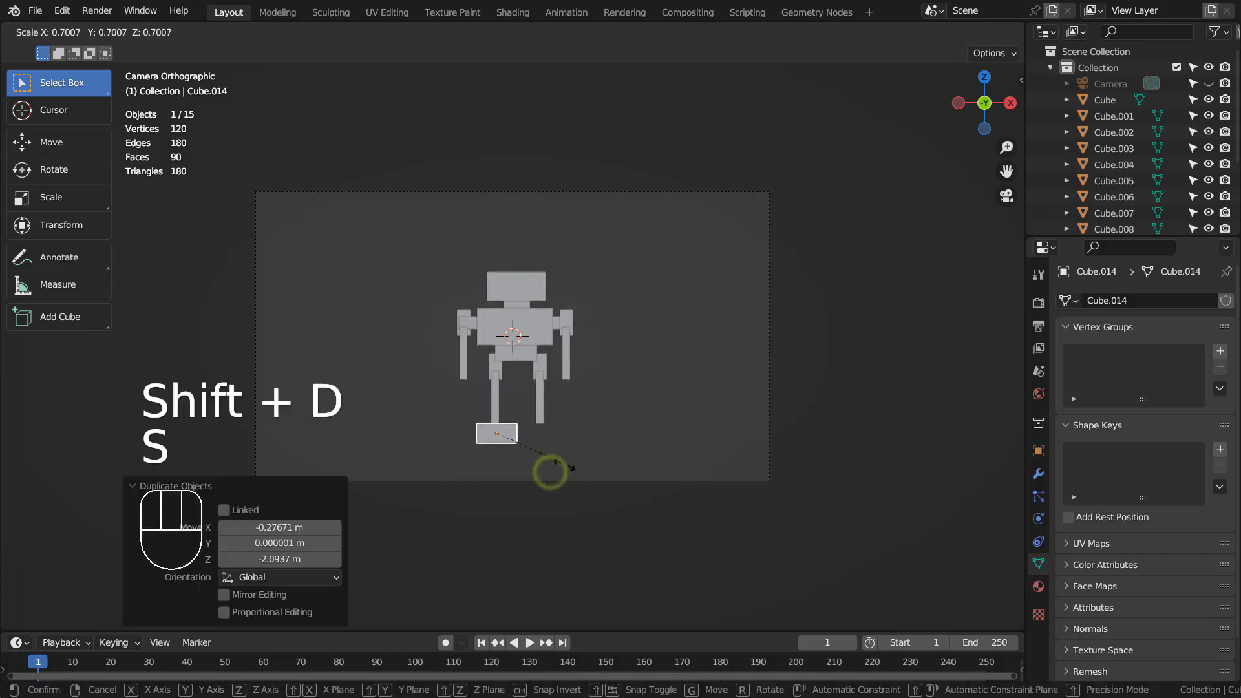
left_click(537, 456)
key("g")
left_click(532, 454)
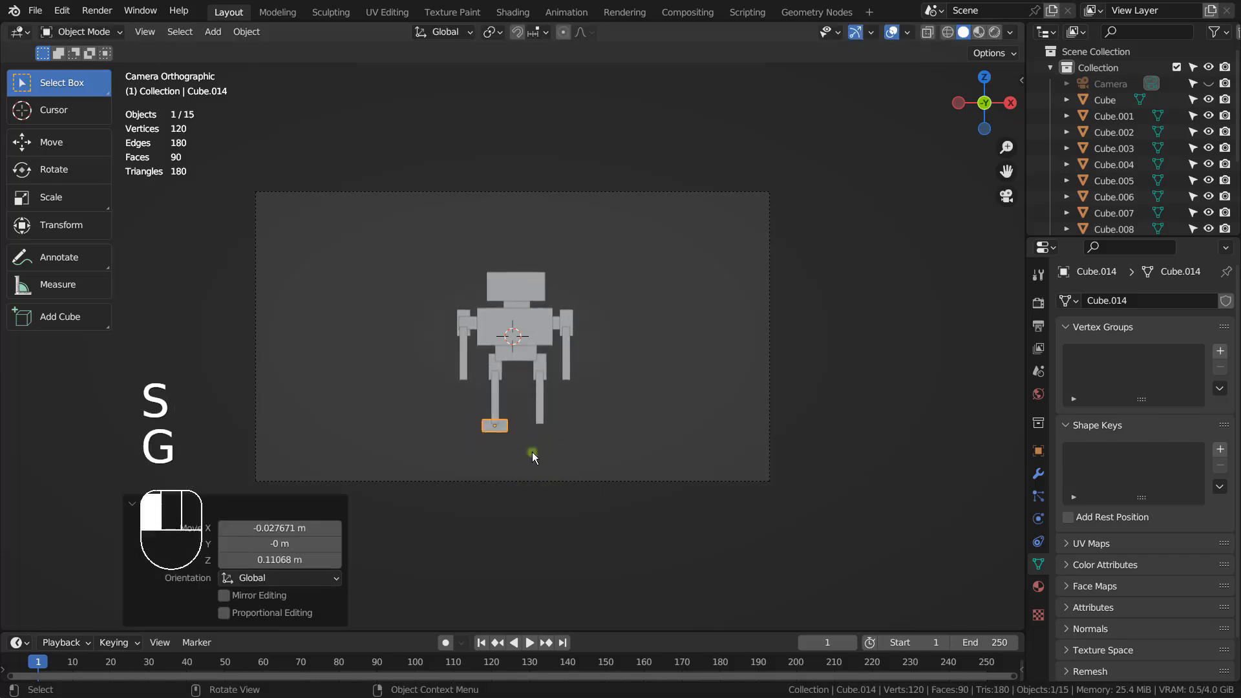
Step: Duplicate the foot about 0.64 m along X under the other leg and render the robot image
key("shift+d")
key("x")
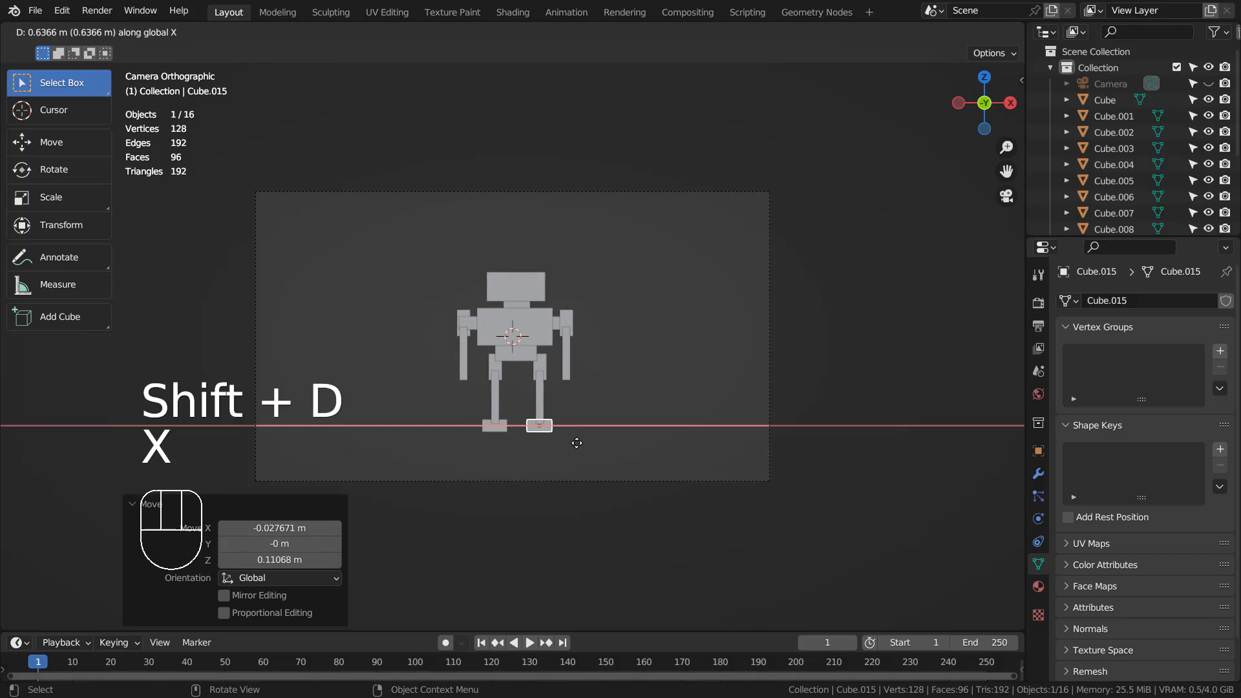
left_click(577, 442)
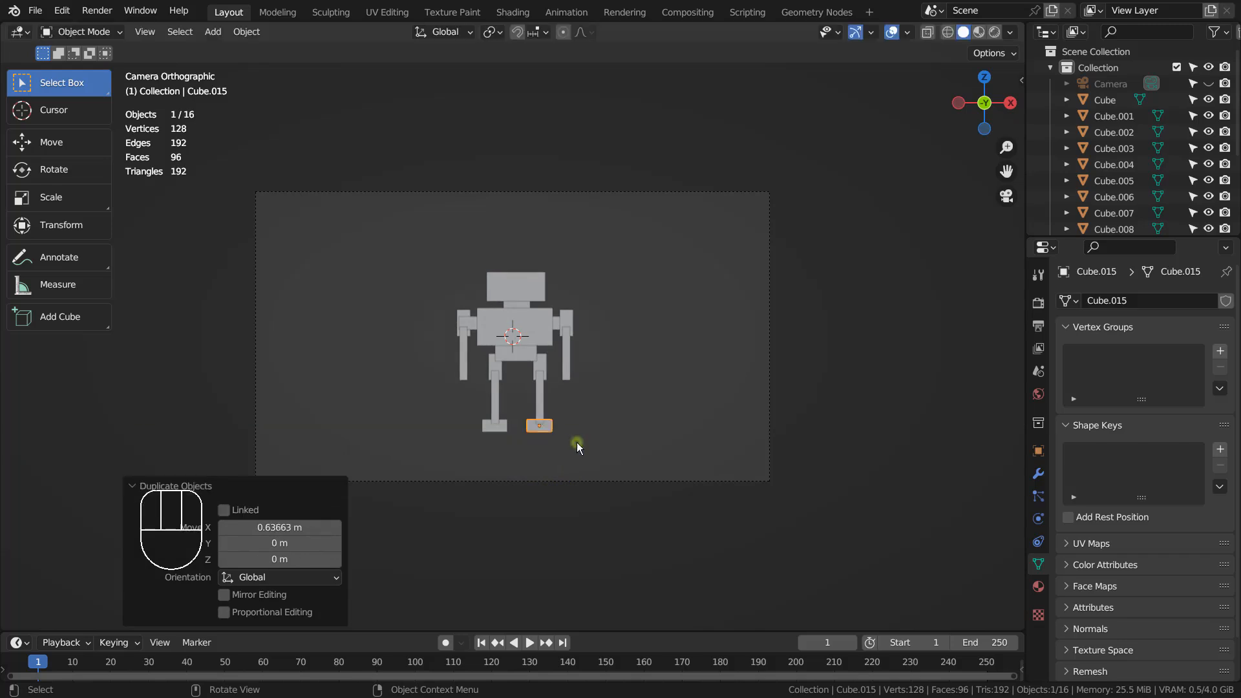
left_click(597, 425)
key("F12")
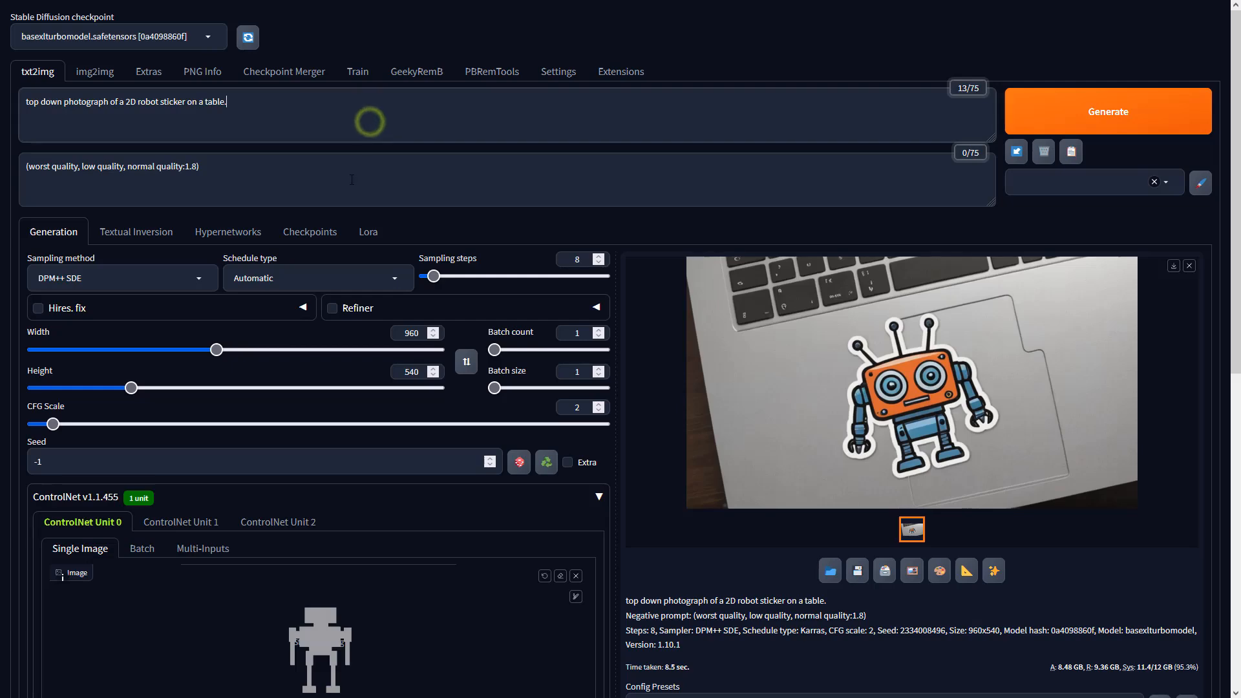
left_click(350, 179)
left_click(415, 333)
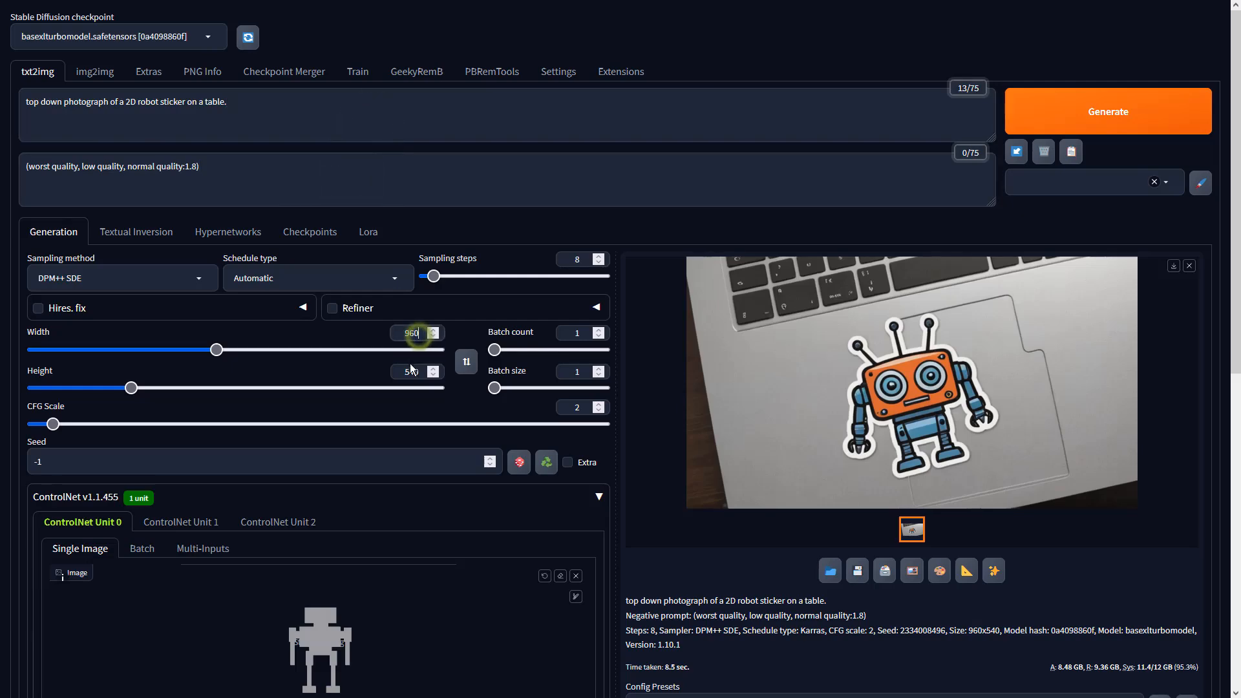
left_click(412, 372)
Step: In the Stable Diffusion web UI, set ControlNet Unit 0 to Depth with preprocessor none and model sai_xl_depth_256lora
scroll(742, 622, "down", 7)
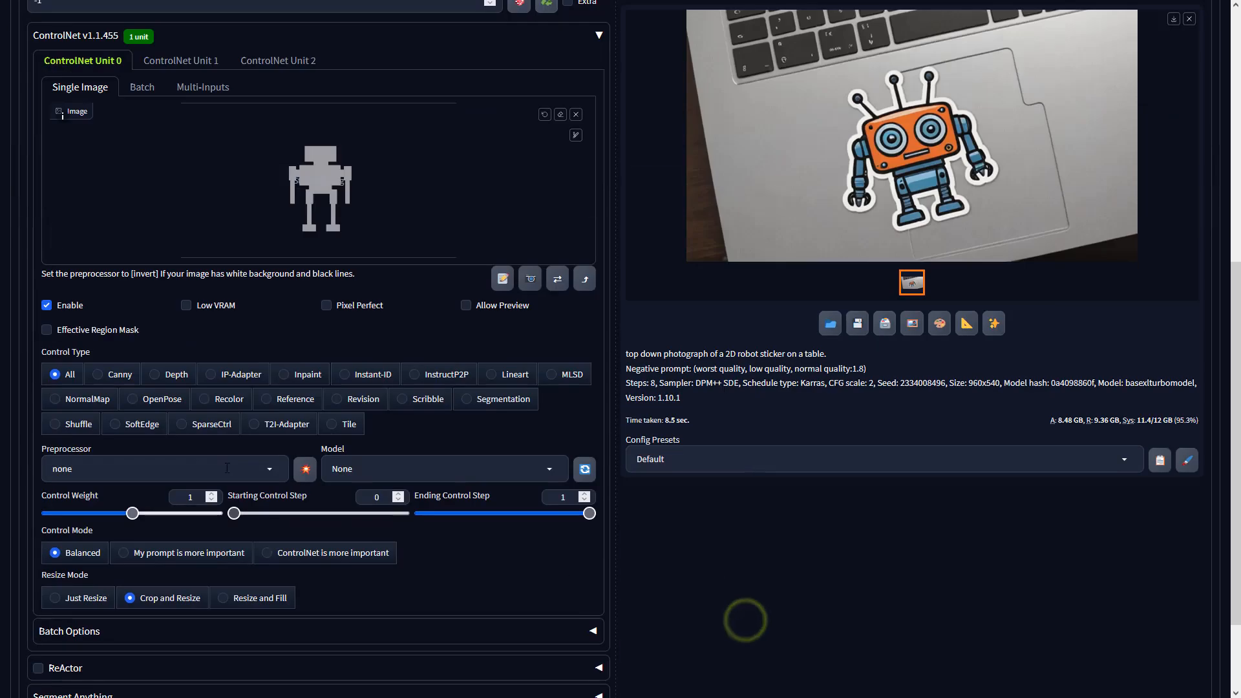
left_click(164, 375)
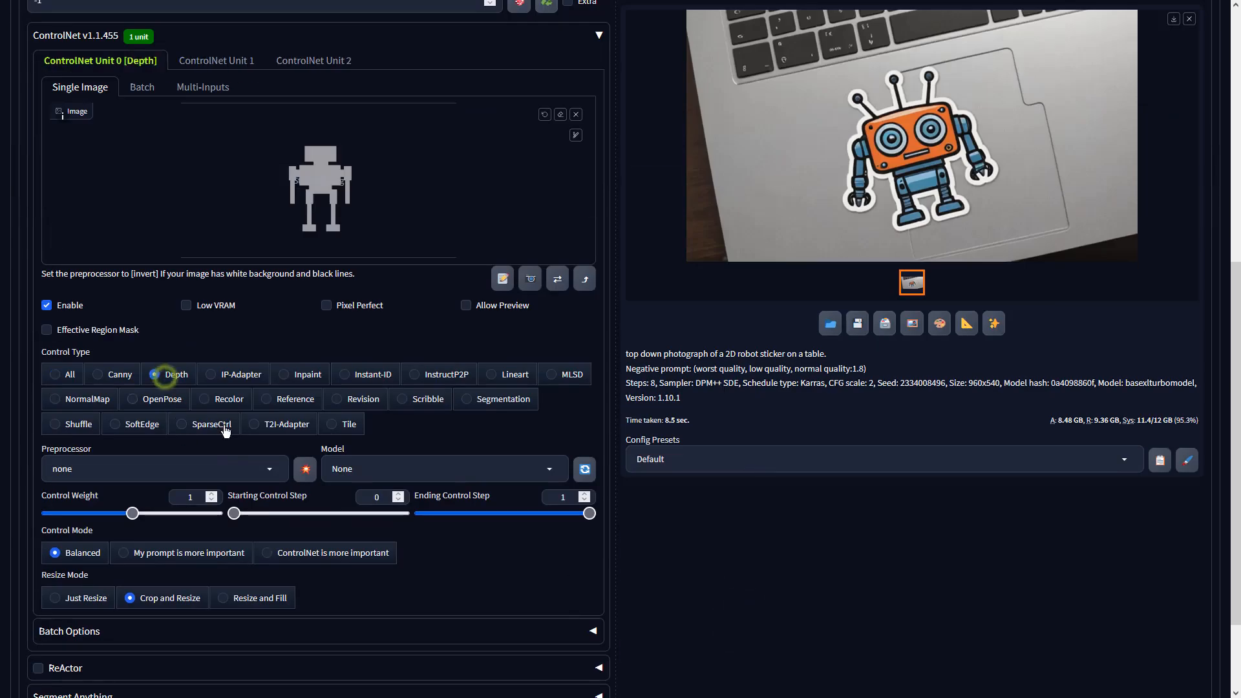
left_click(269, 471)
left_click(74, 354)
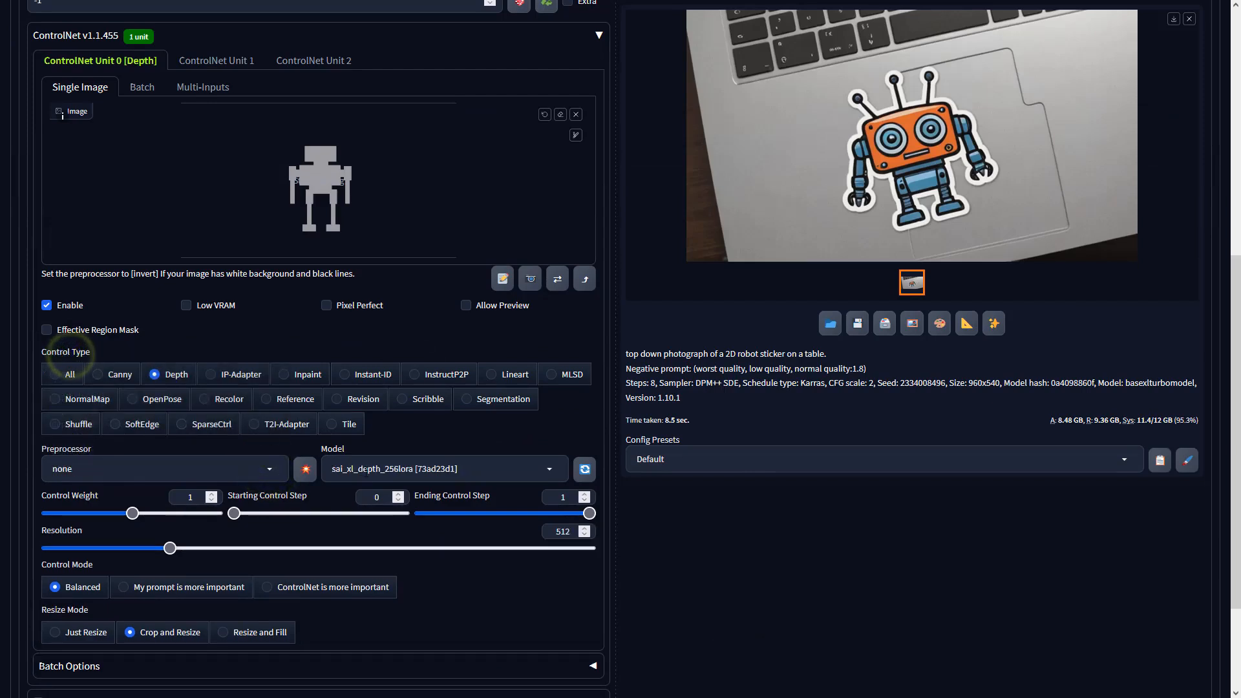
left_click(360, 469)
left_click(362, 448)
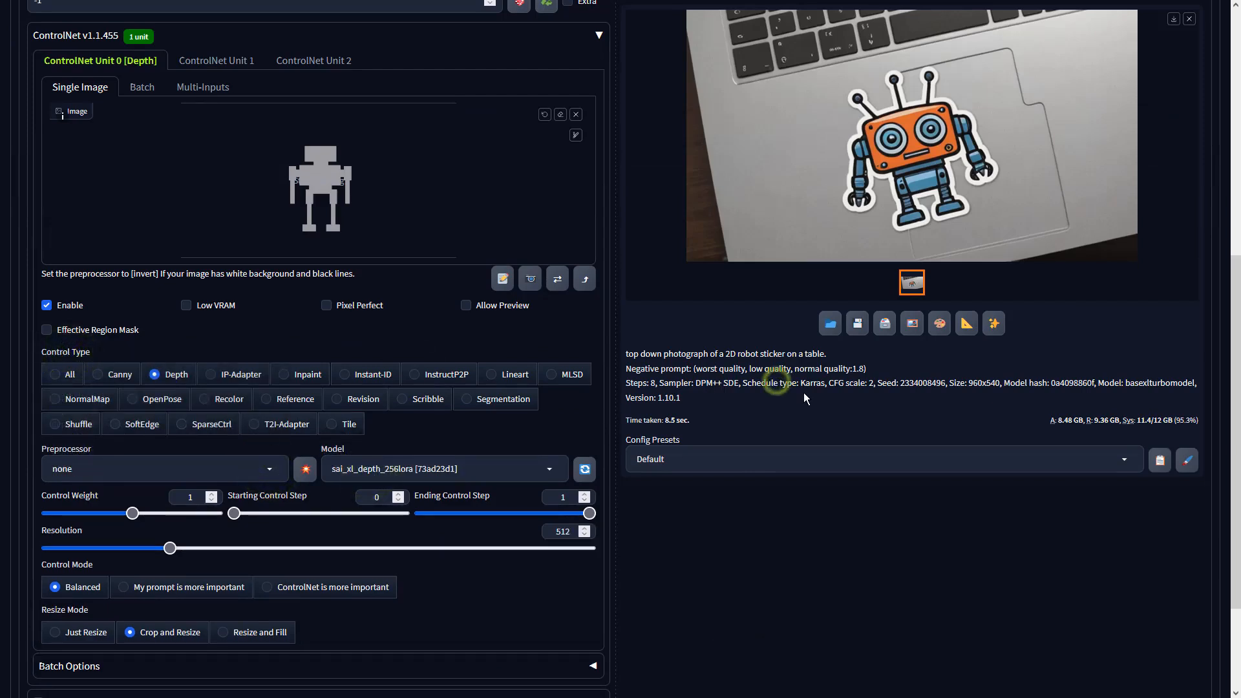
Step: Generate the robot sticker image from the prompt and compare the enlarged result with its depth reference
scroll(804, 393, "up", 7)
left_click(1042, 133)
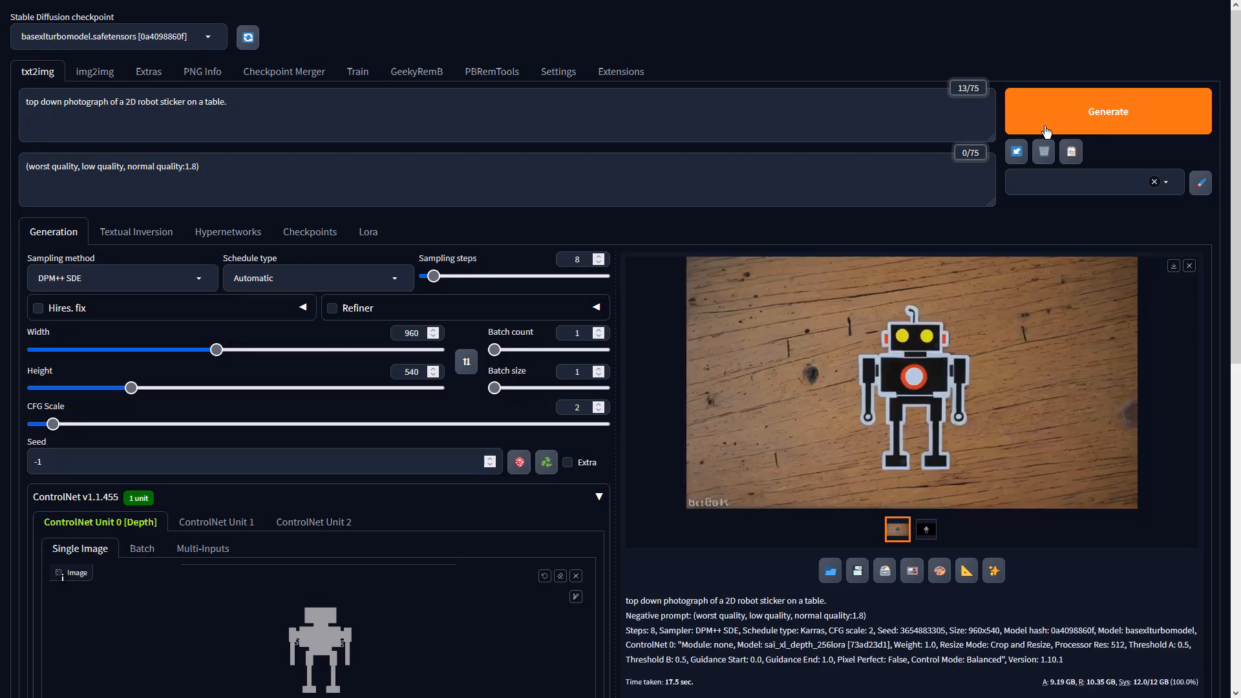
left_click(1070, 317)
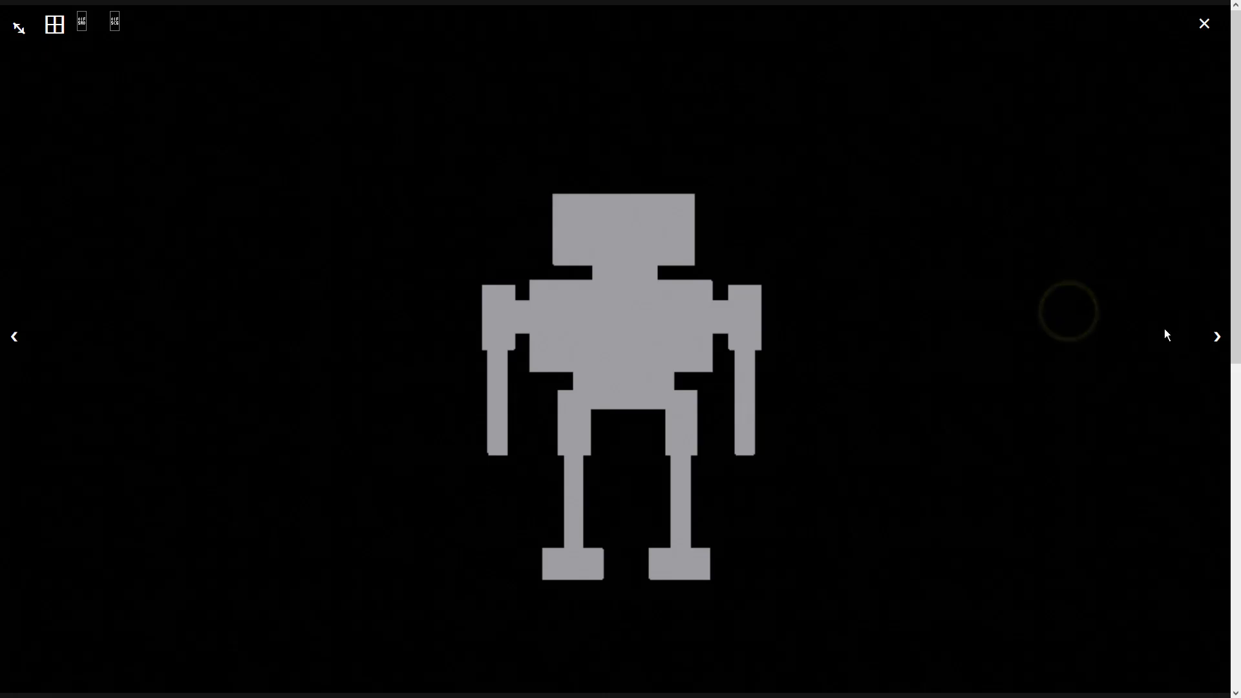
left_click(1218, 337)
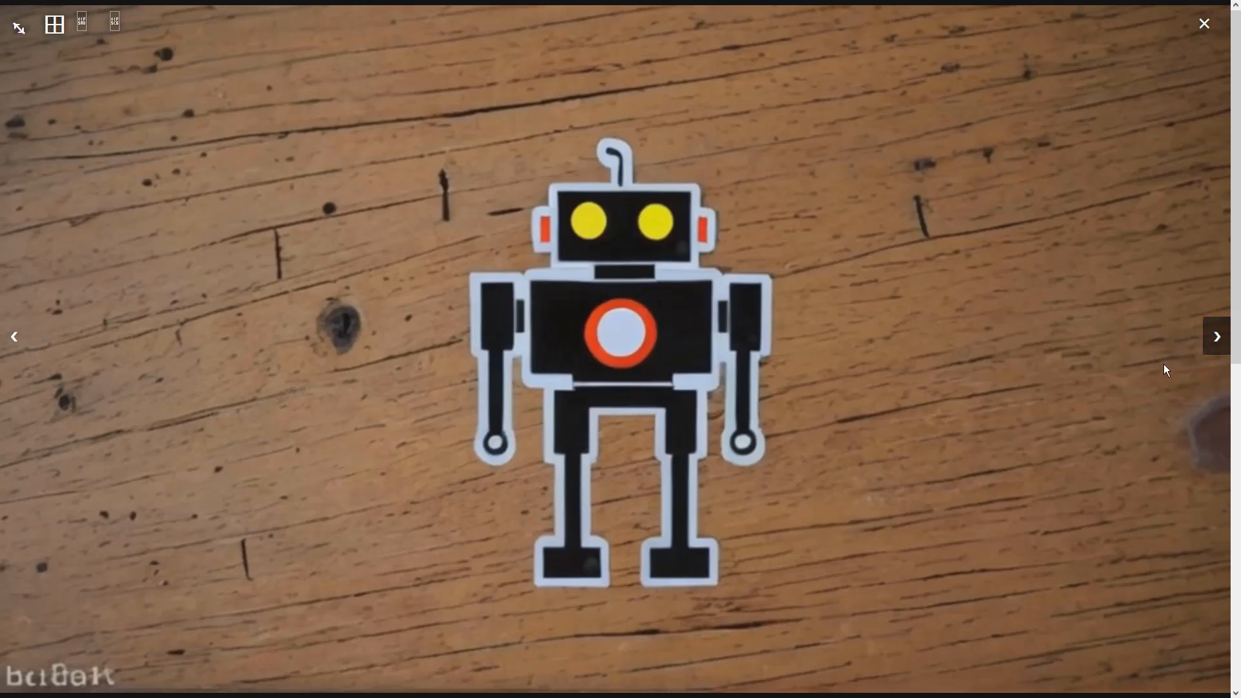
left_click(1119, 382)
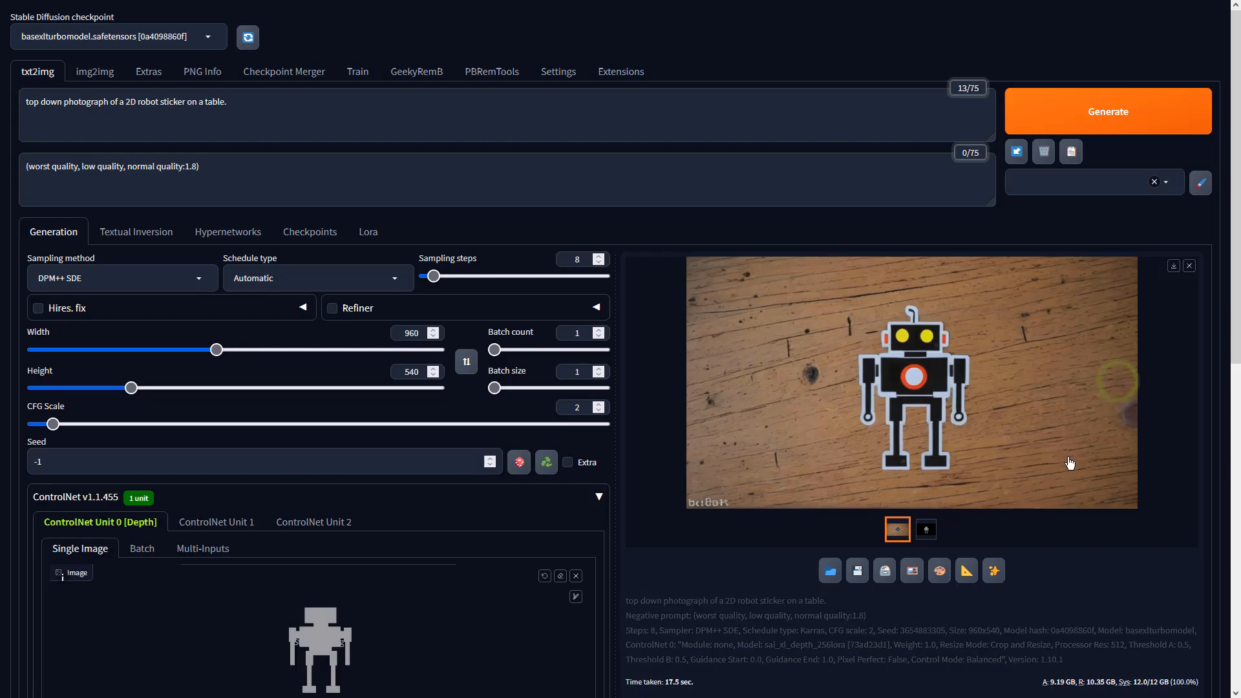
Step: Send the generated sticker image to img2img and set the batch count to 4 and the CFG scale to 2
left_click(913, 571)
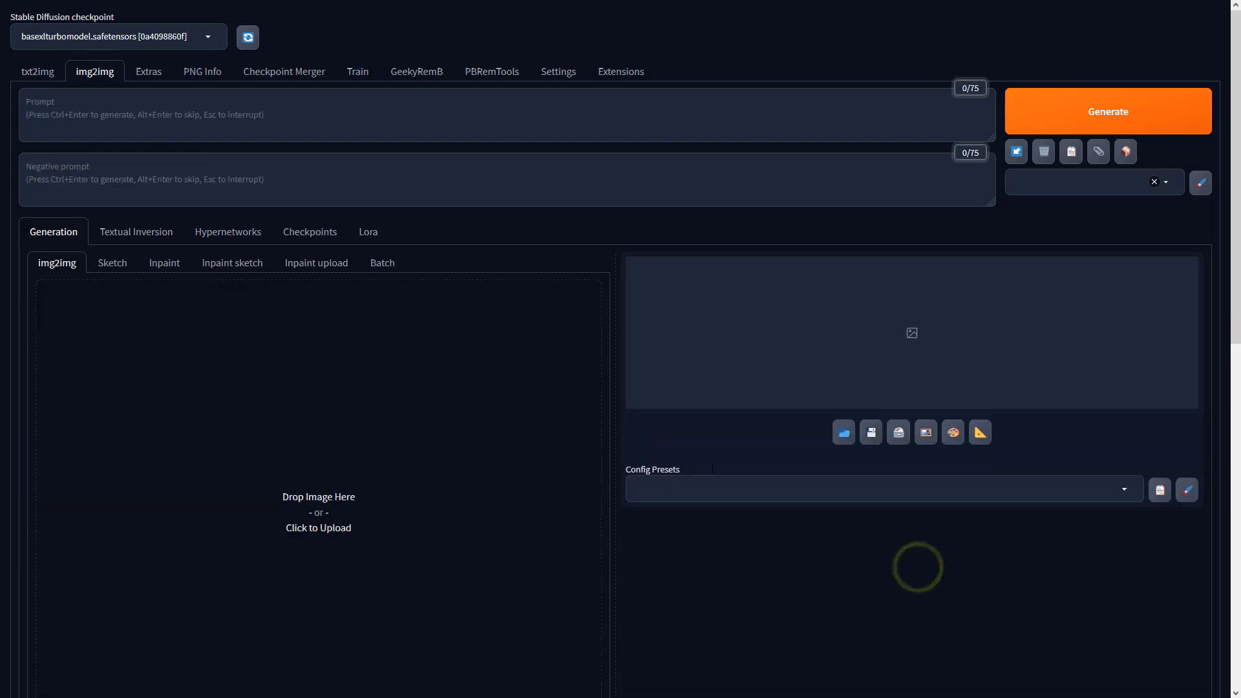
scroll(405, 388, "down", 5)
scroll(405, 388, "down", 2)
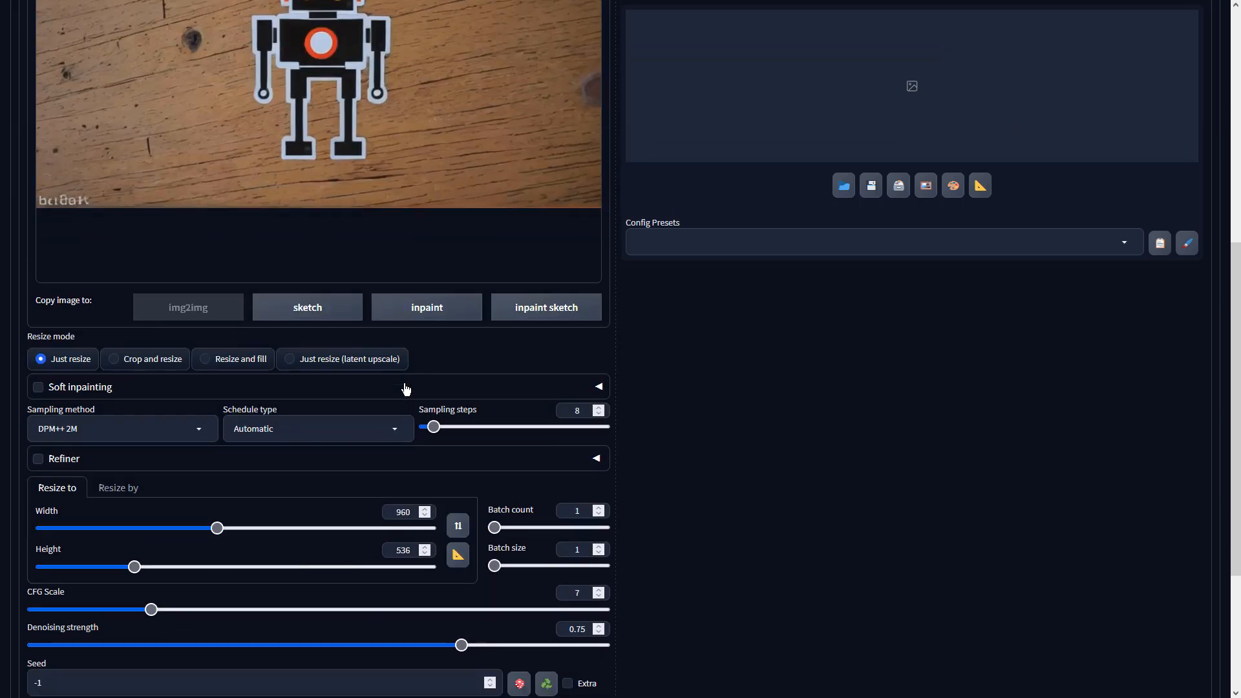
type("4")
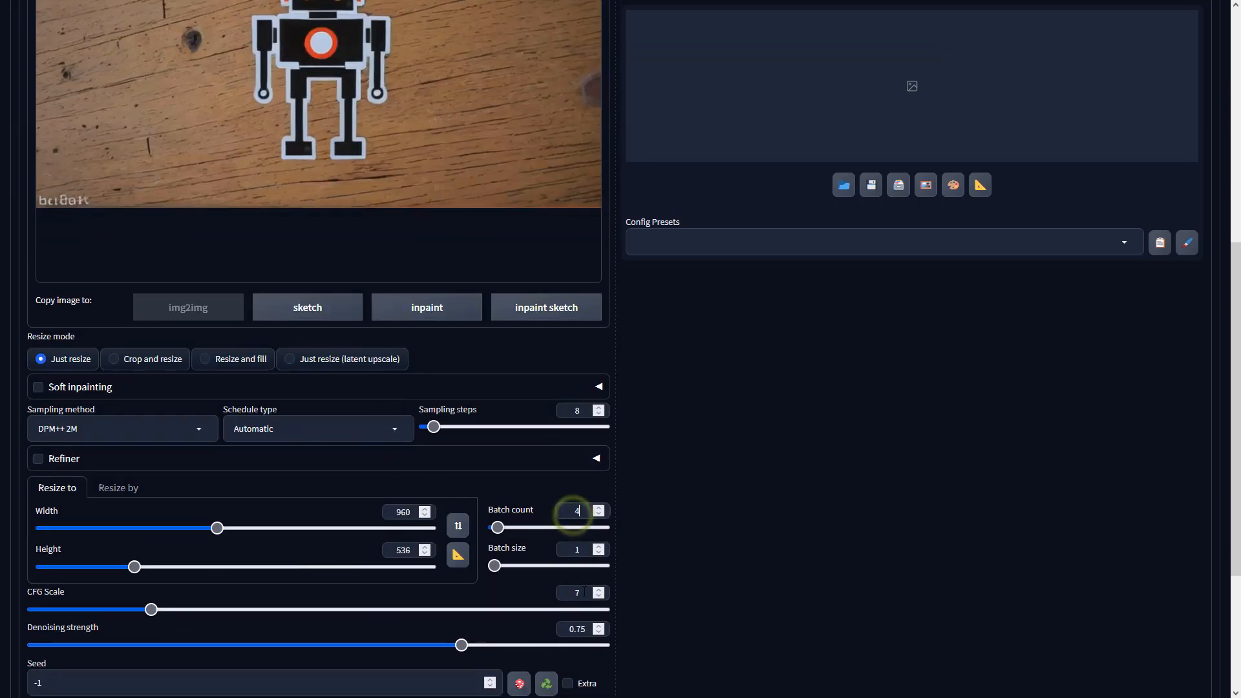
double_click(580, 592)
type("2")
Step: Set the img2img sampling method to DPM++ SDE and generate the batch of images
left_click(183, 433)
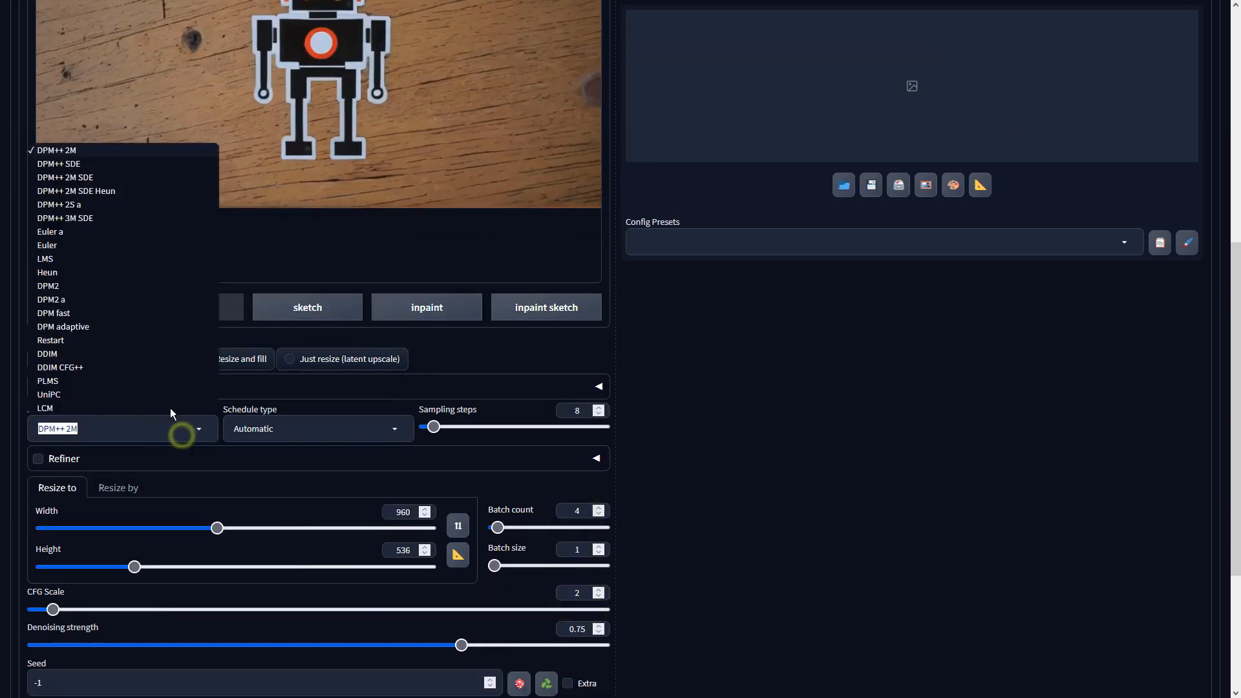
left_click(71, 165)
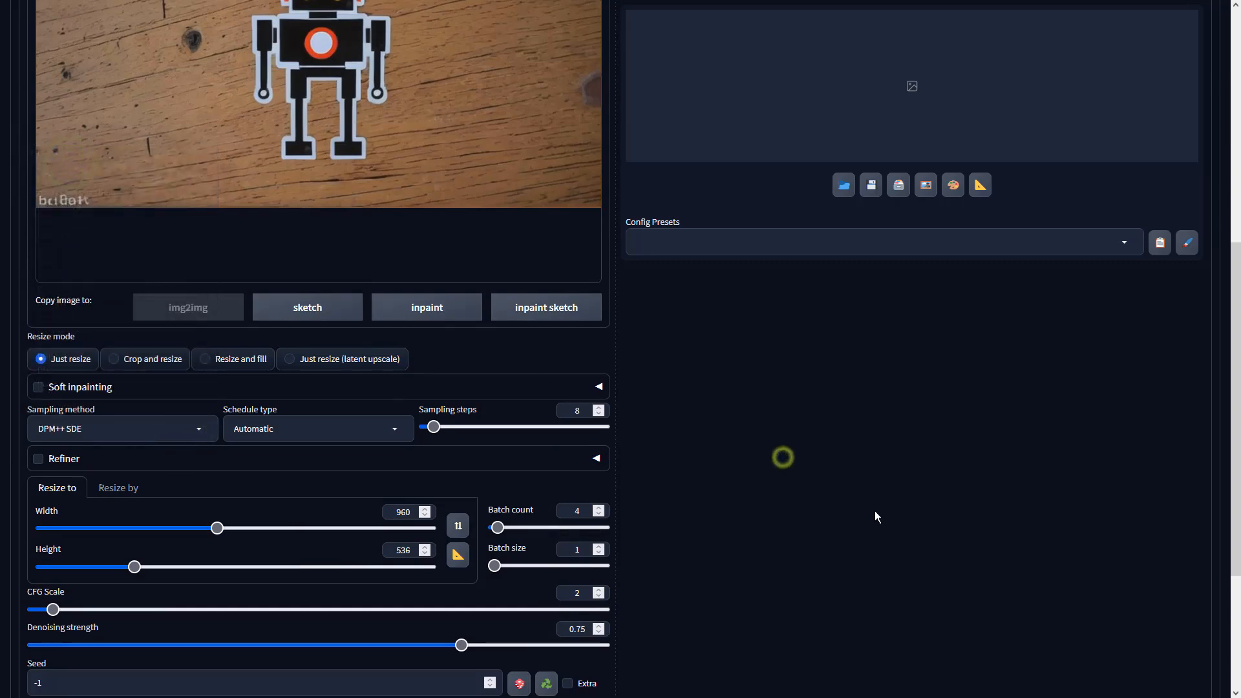
scroll(877, 517, "up", 4)
left_click(1111, 126)
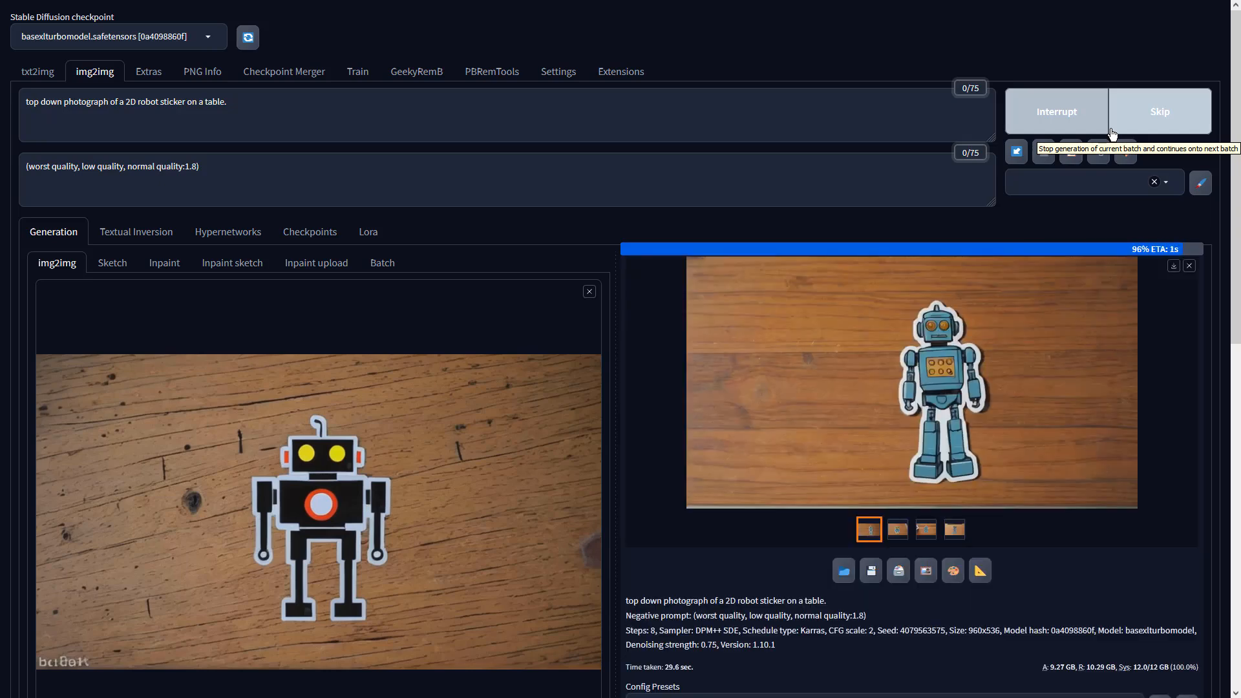
Step: Browse the generated sticker variations enlarged and leave the yellow-and-blue robot as the selected image
left_click(1084, 347)
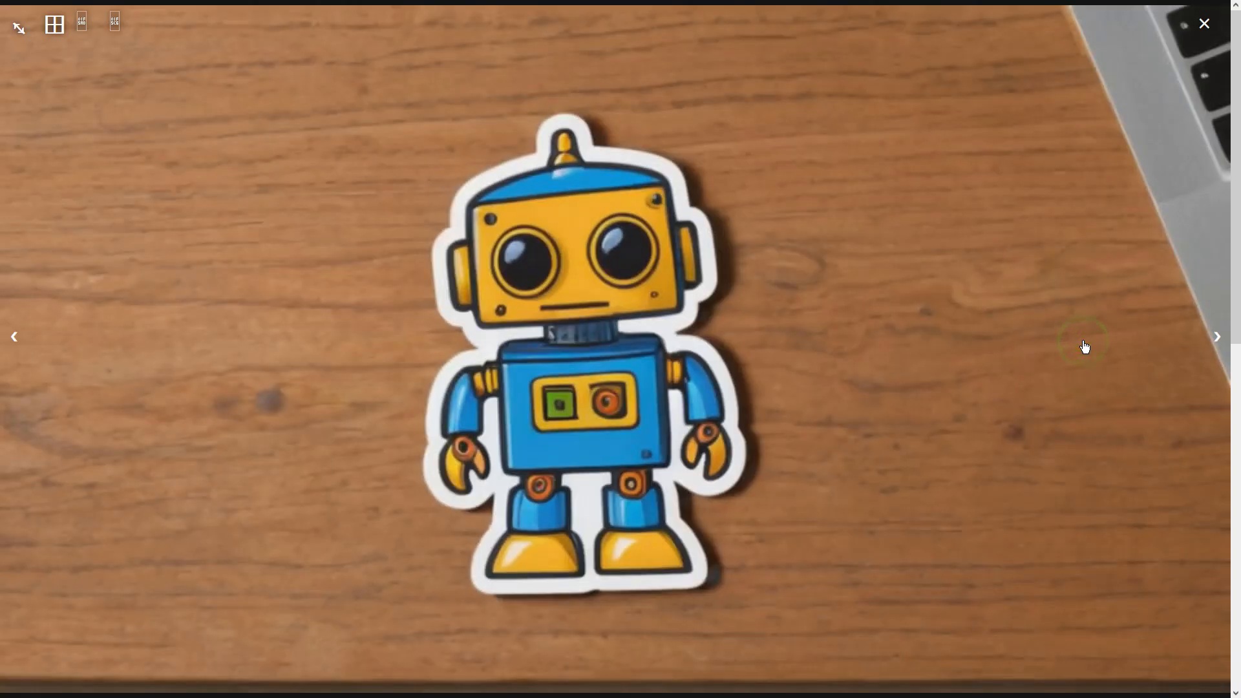
left_click(1215, 335)
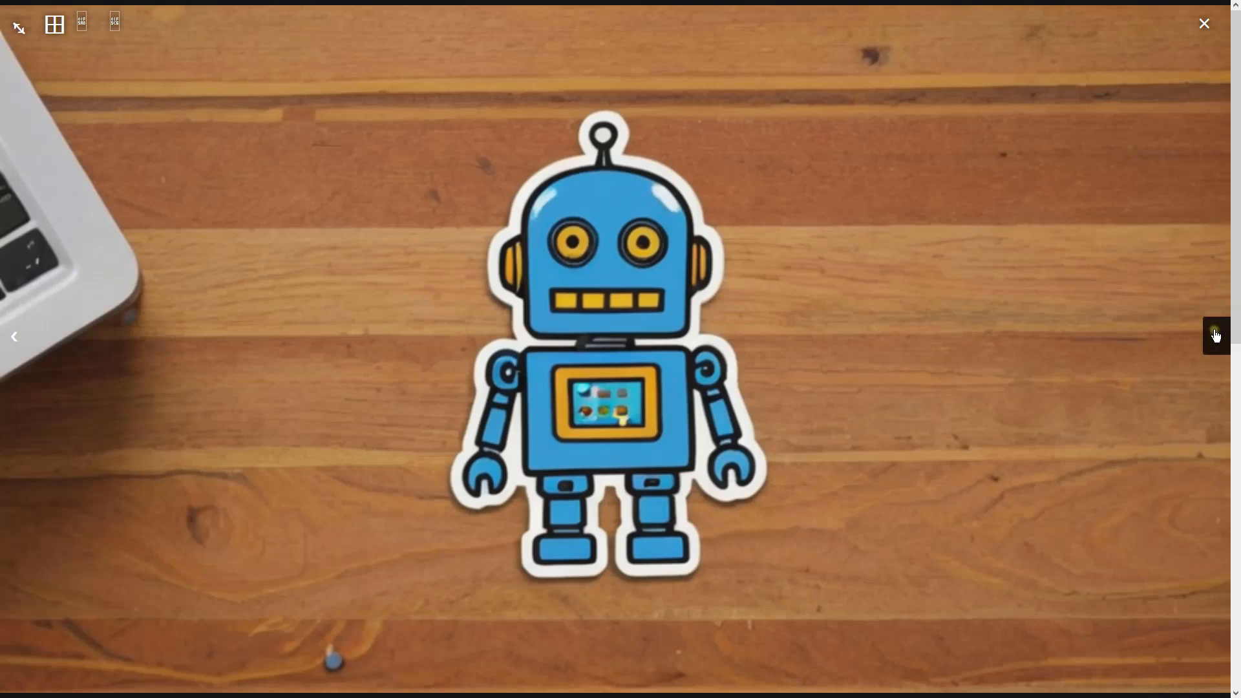
left_click(1216, 336)
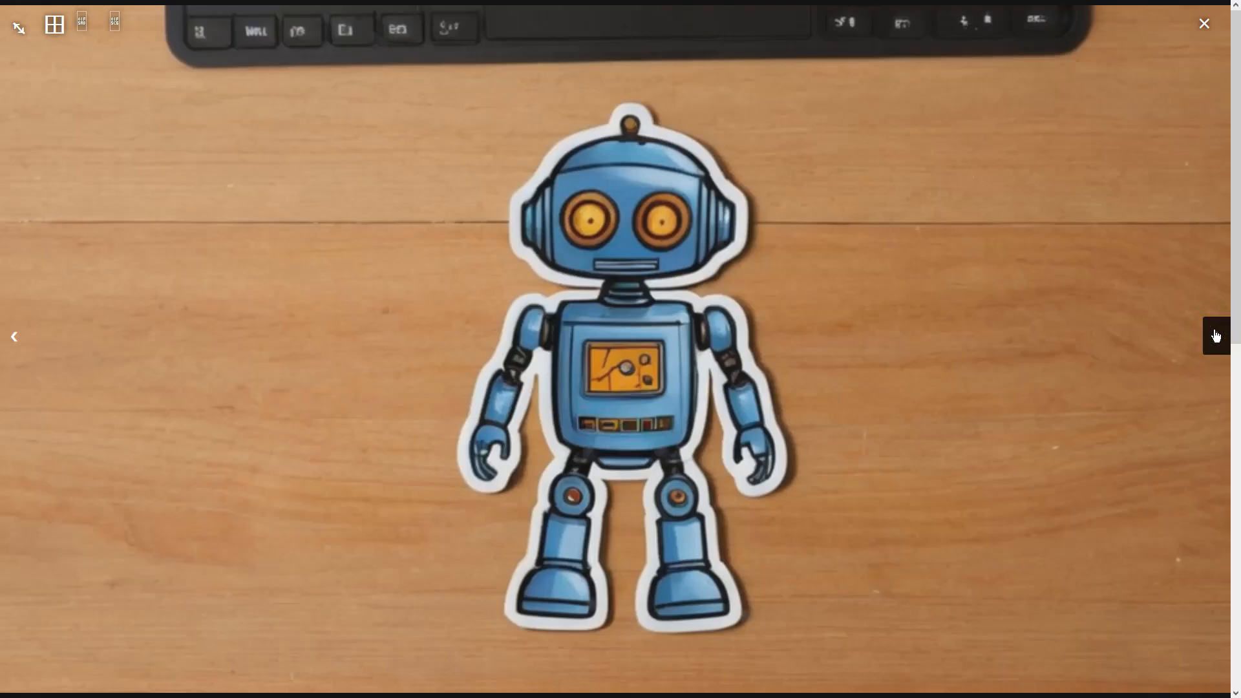
left_click(1215, 336)
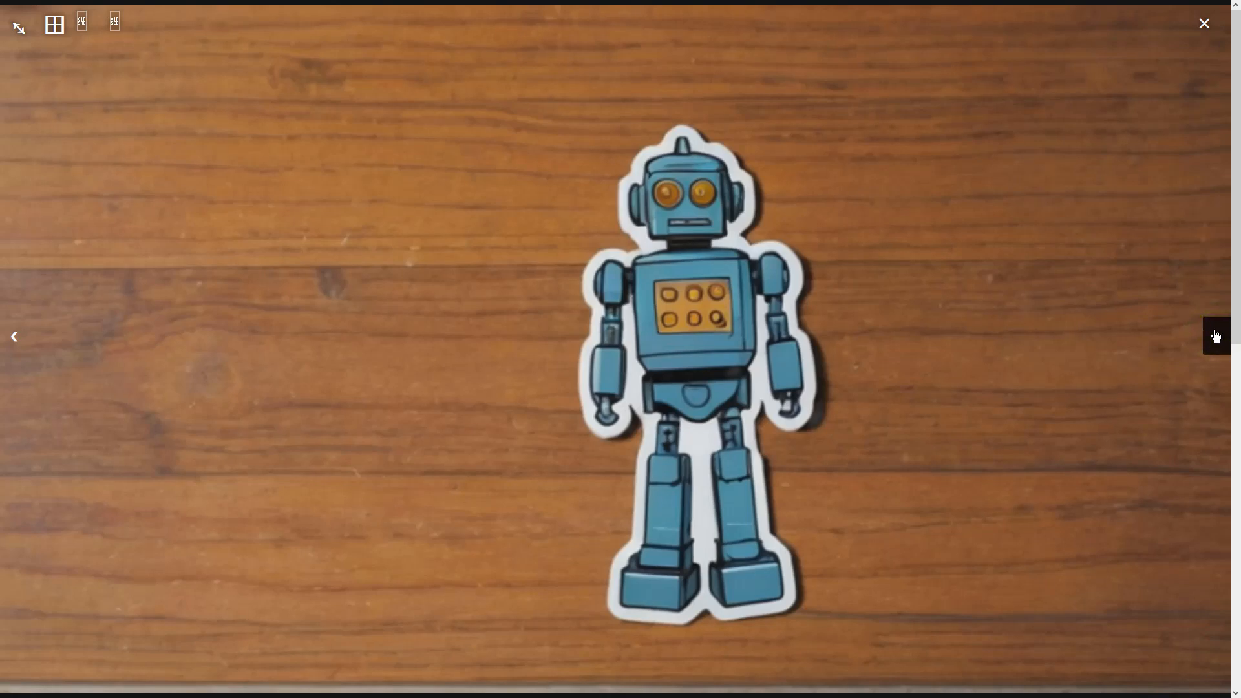
left_click(1215, 336)
left_click(1030, 331)
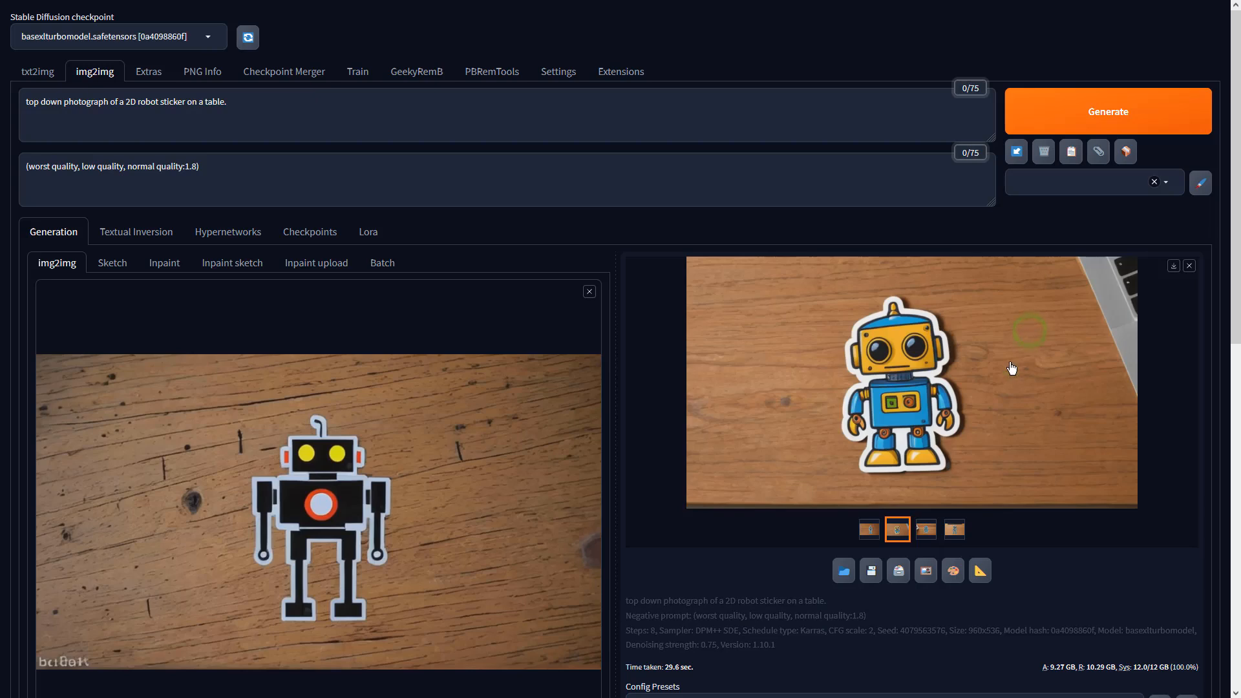
Step: Send the yellow-and-blue robot image to Extras and process it with the 4x-UltraSharp upscaler at a resize factor of 1
left_click(981, 575)
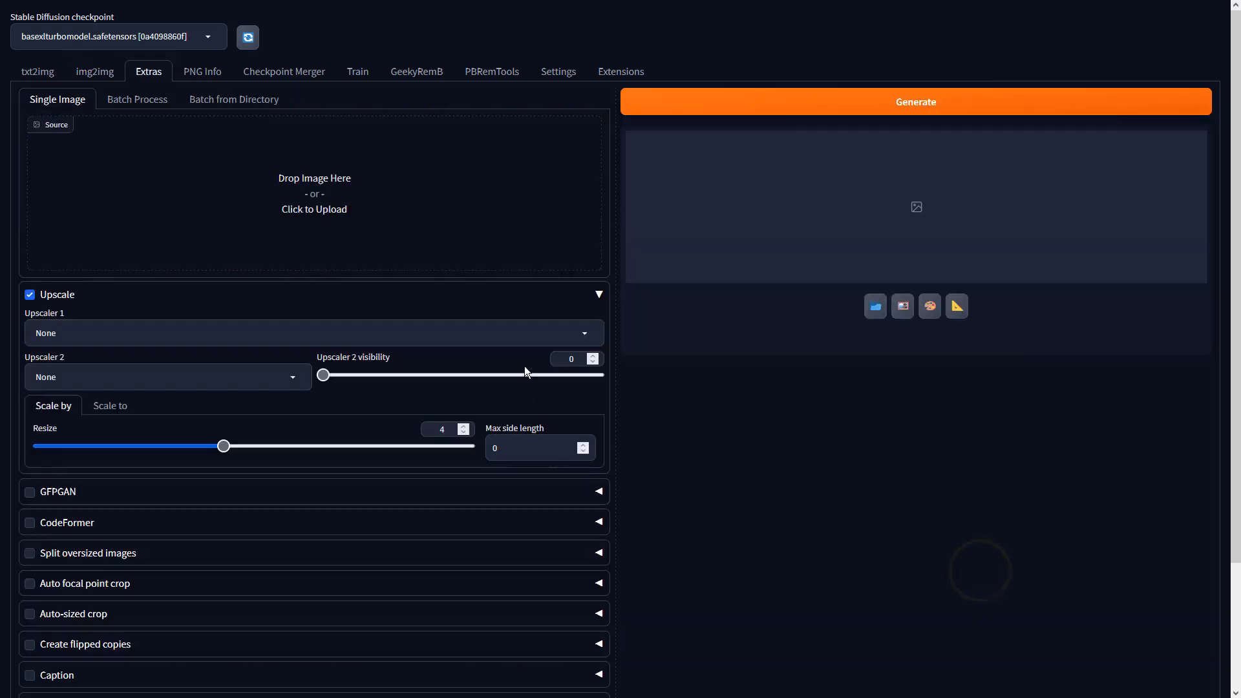
left_click(454, 324)
left_click(49, 394)
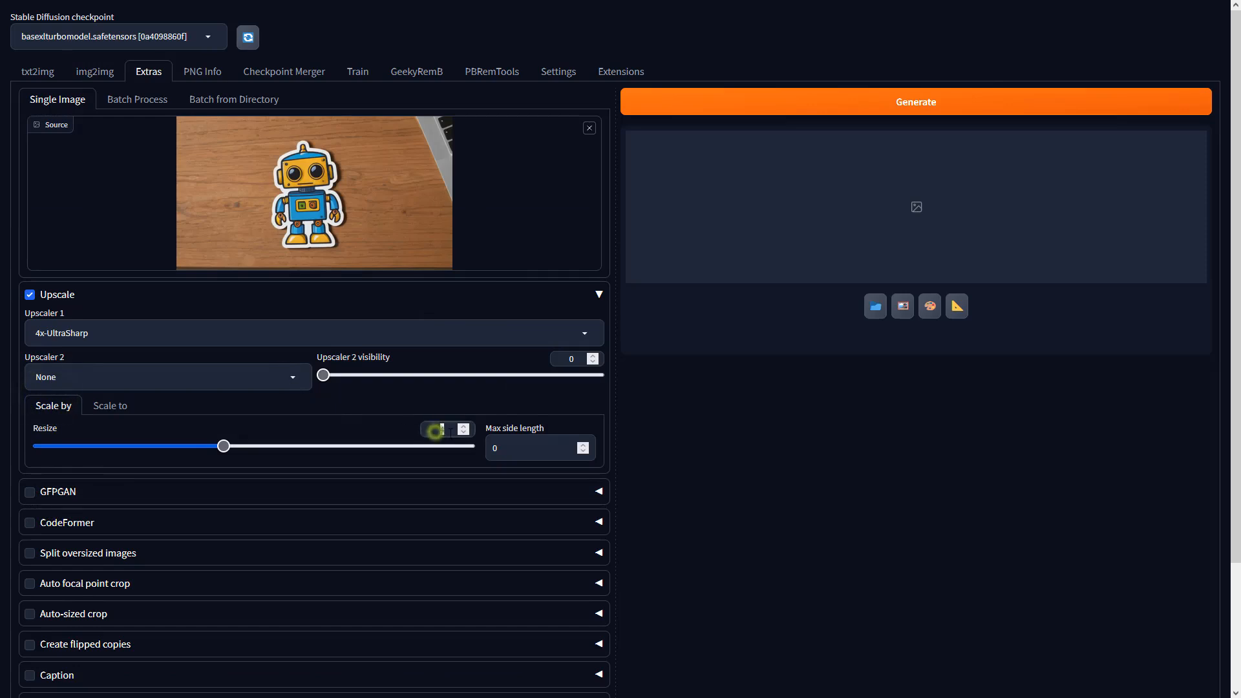
type("1")
left_click(934, 108)
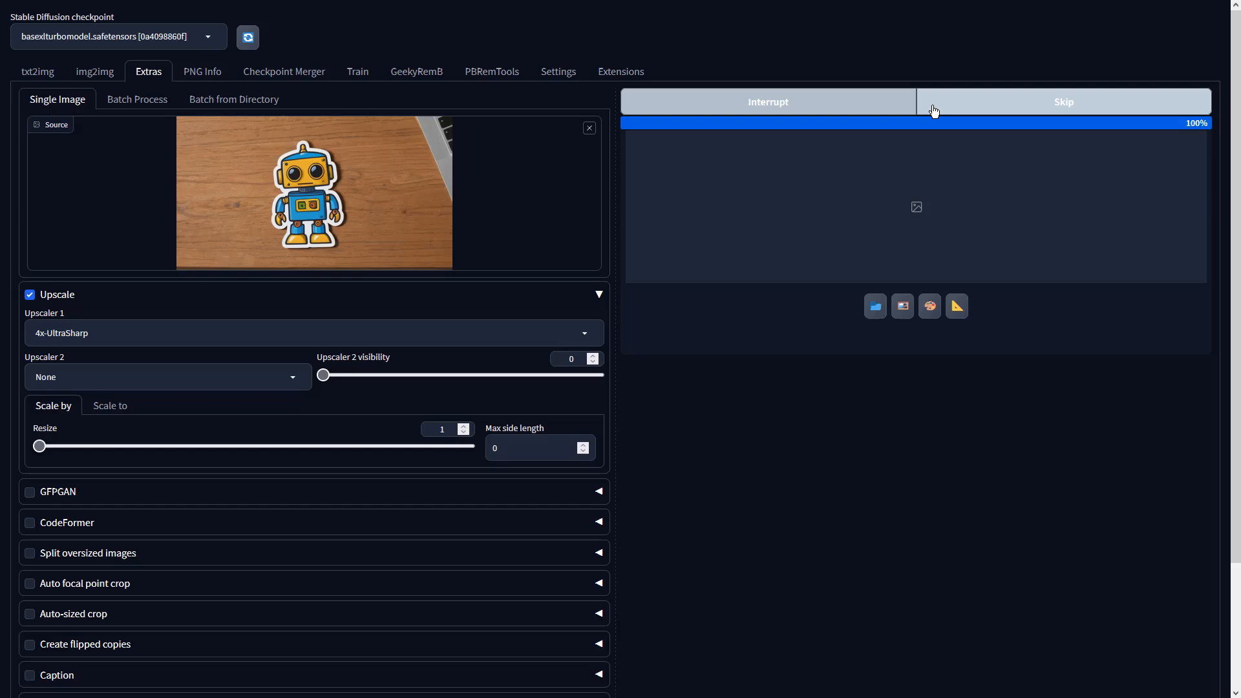
left_click(1030, 331)
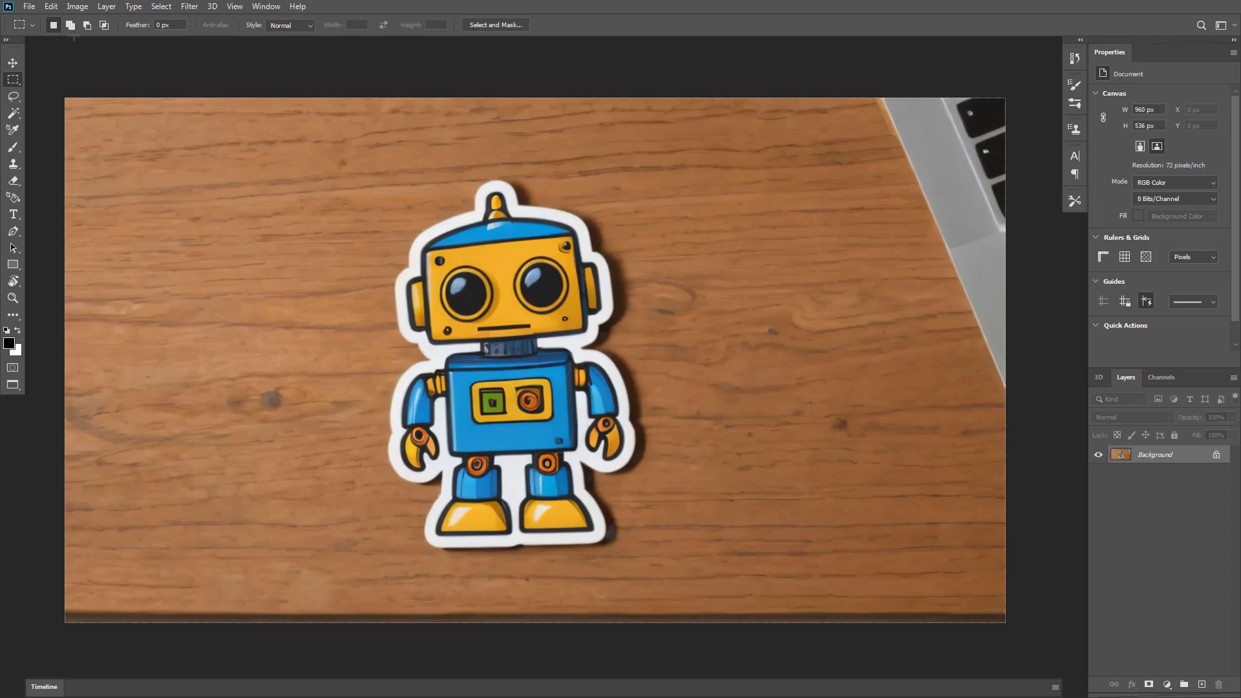
Step: Boost the robot image's colours with a Vibrance adjustment of +49 vibrance and +34 saturation
left_click(77, 6)
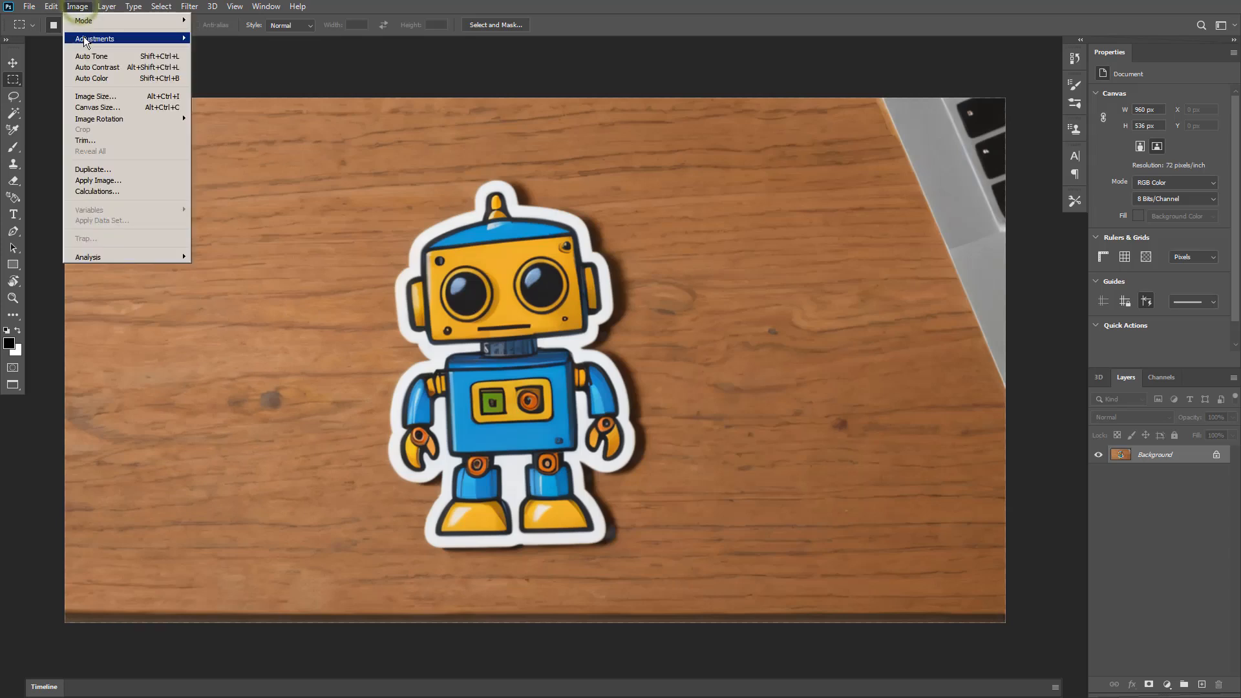
mouse_move(97, 39)
left_click(255, 89)
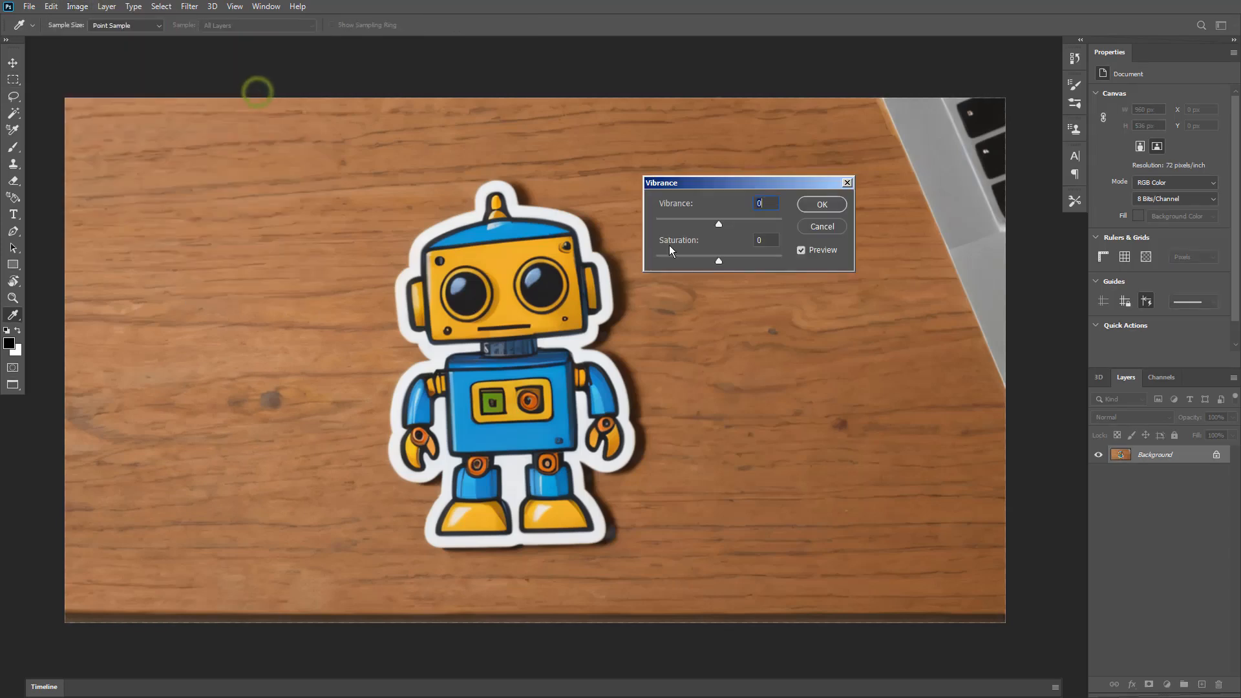
left_click_drag(718, 222, 740, 258)
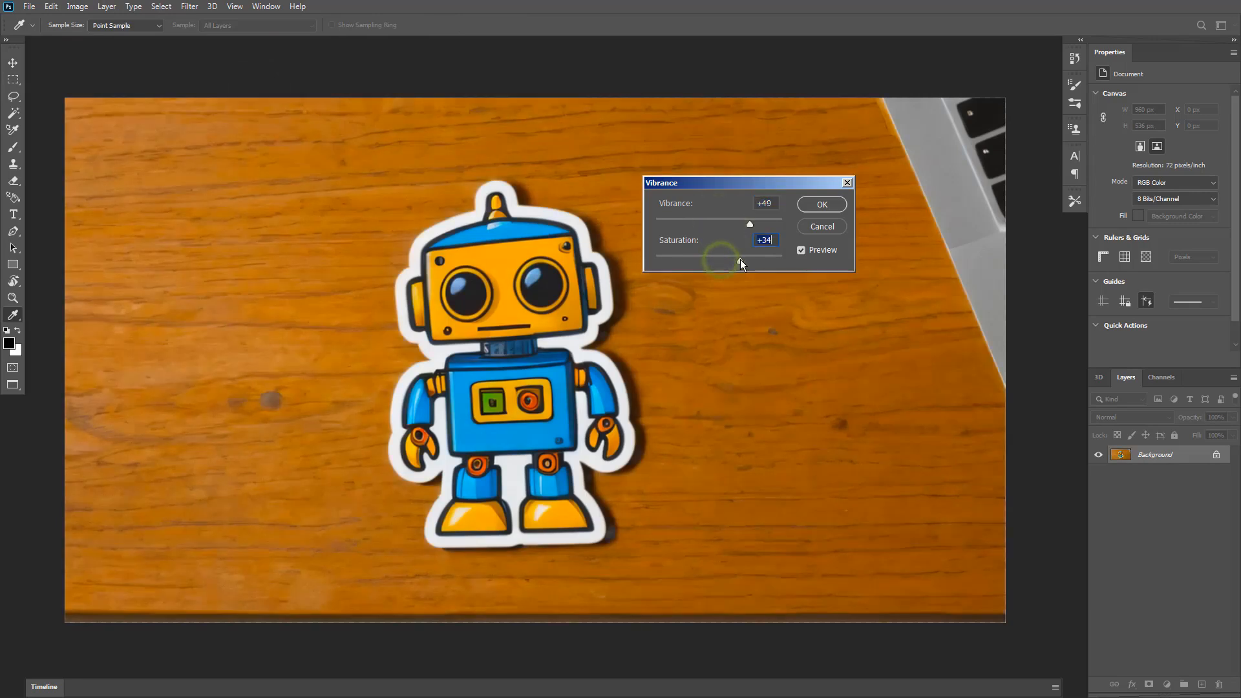
left_click(799, 205)
Step: Apply Auto Color and Auto Contrast to the robot image
left_click(77, 7)
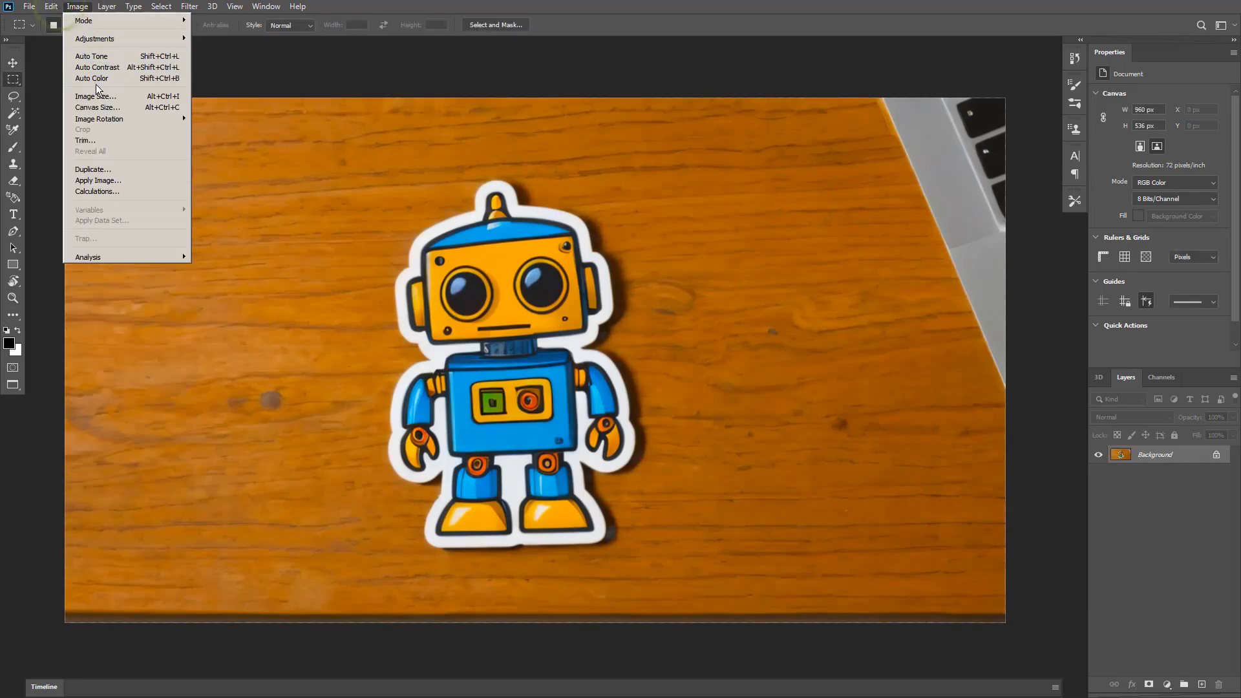
left_click(95, 78)
left_click(77, 6)
left_click(89, 66)
Step: Try Auto Tone on the robot image and undo it
left_click(77, 7)
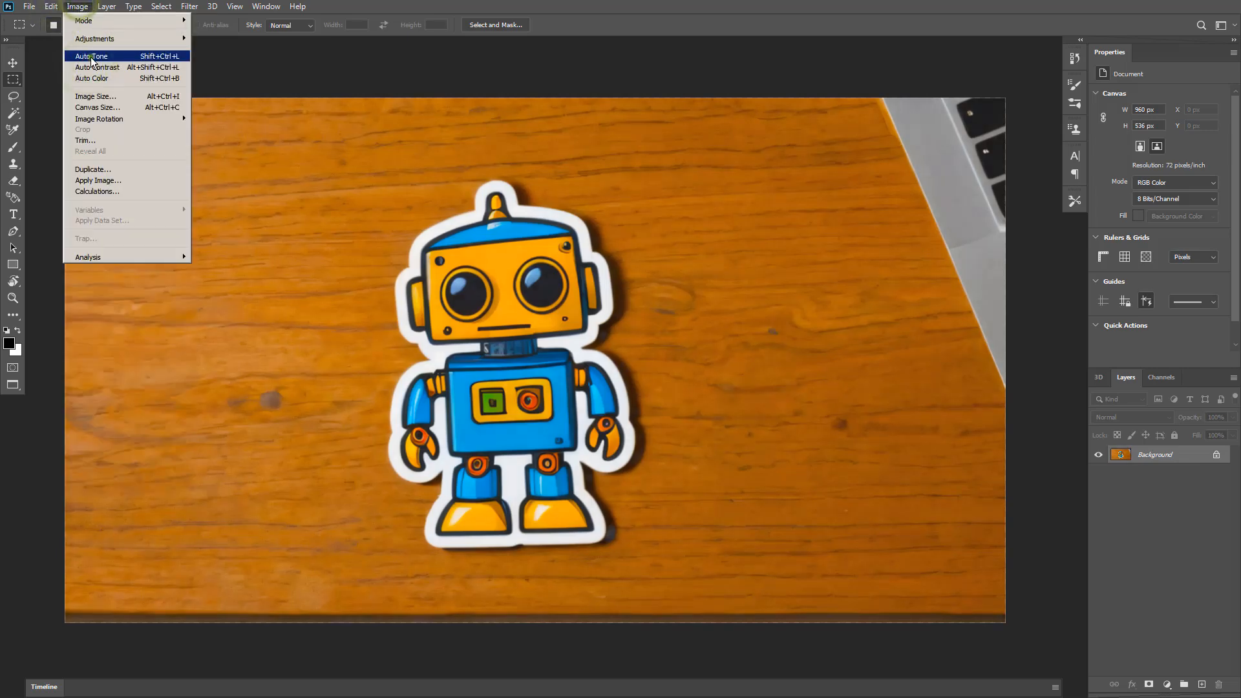
left_click(91, 56)
key("ctrl+z")
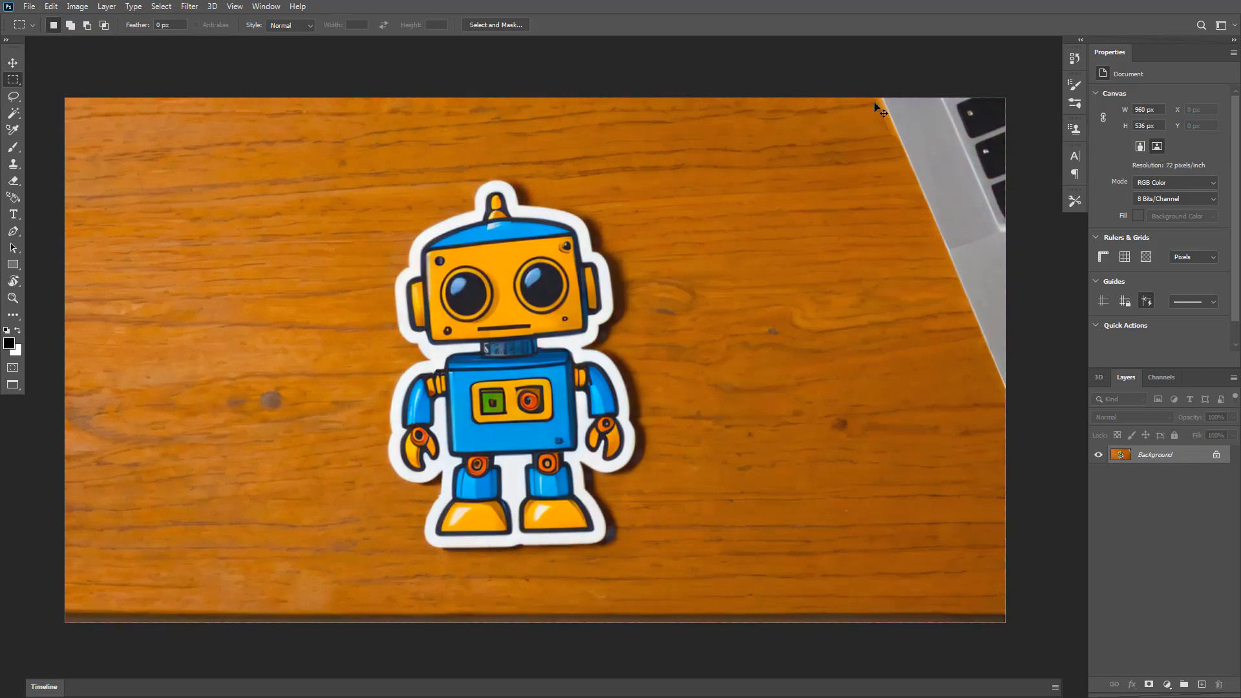
Step: Compare the original 00000.png snapshot with the Auto Contrast history state several times, ending on the Auto Contrast state
left_click(1075, 58)
left_click(989, 73)
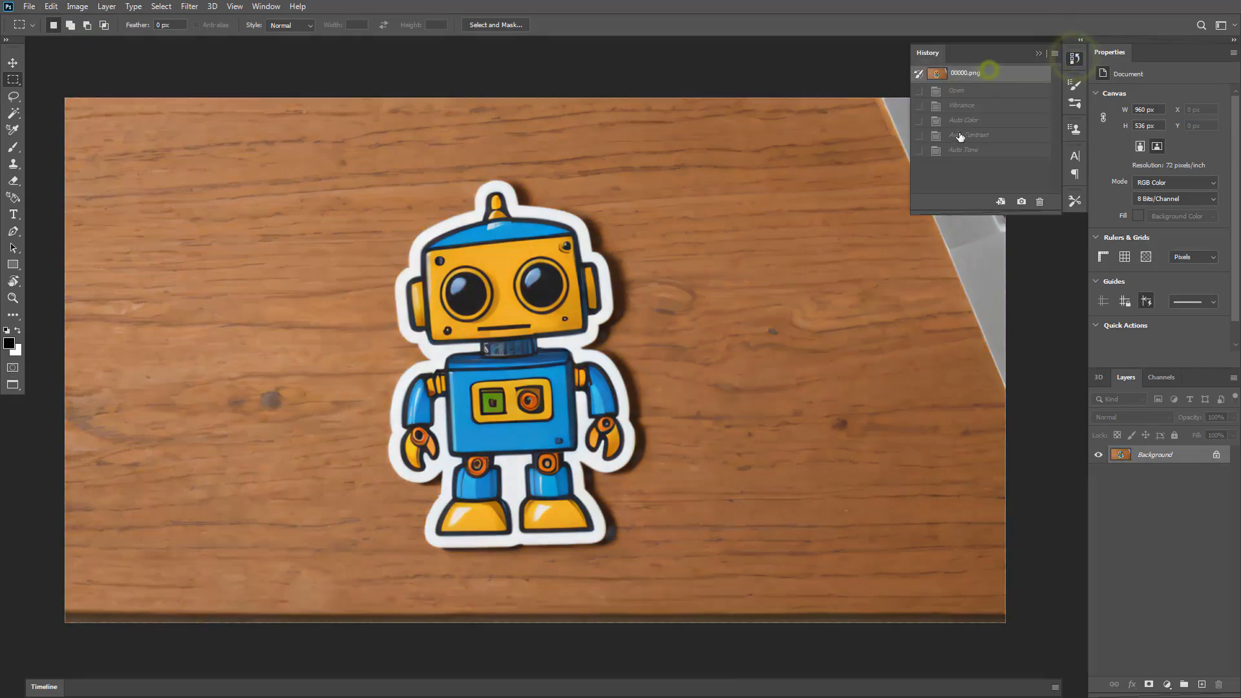
left_click(957, 135)
left_click(969, 73)
left_click(973, 134)
left_click(980, 73)
left_click(975, 135)
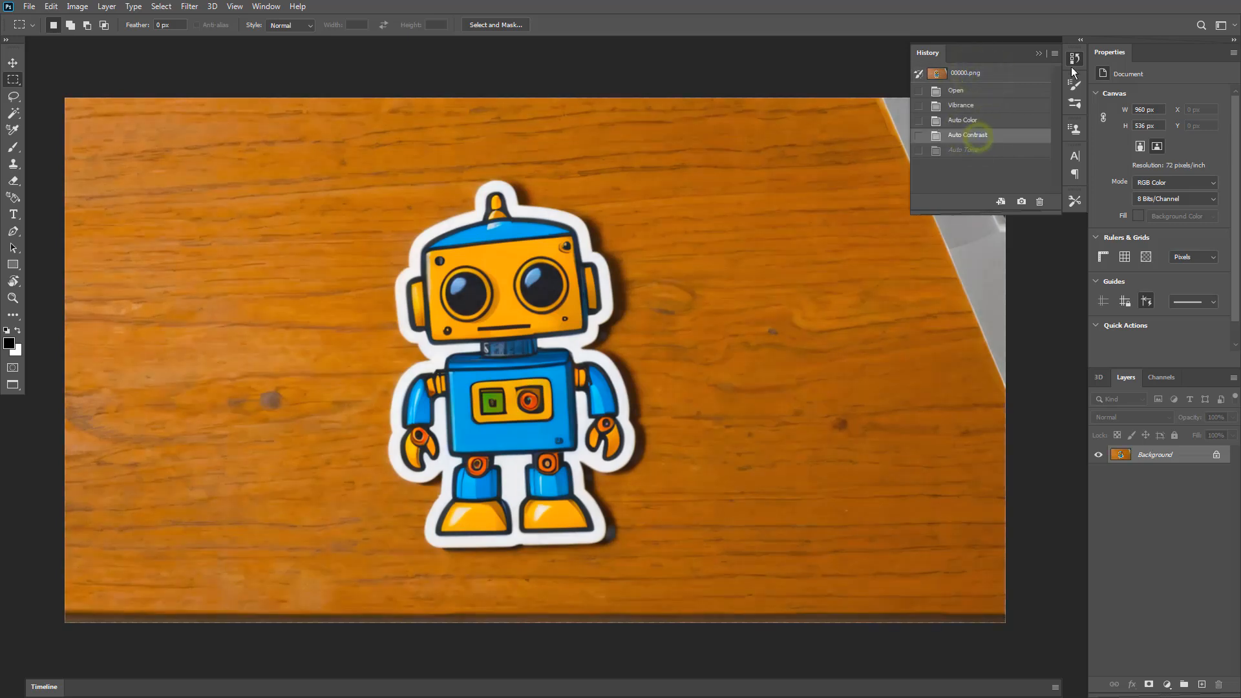
left_click(1075, 58)
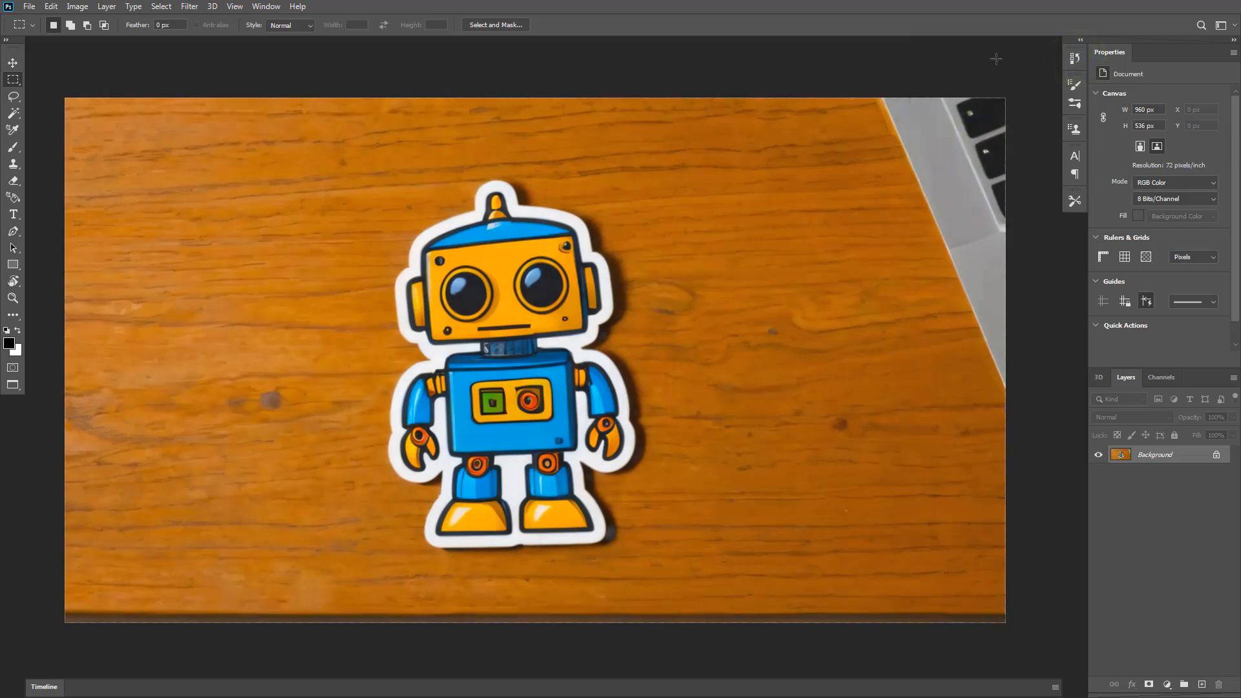